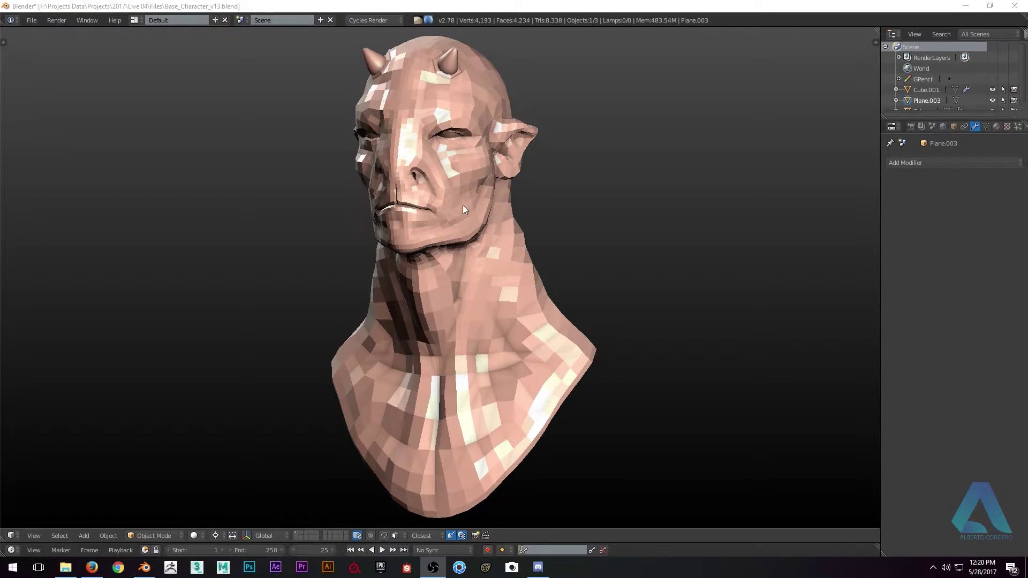
# Turn off the viewport's Only Render display option so the grid and selection outlines are drawn
pyautogui.moveTo(462, 205)
pyautogui.mouseDown(button='middle')
pyautogui.moveTo(474, 203)
pyautogui.moveTo(452, 198)
pyautogui.moveTo(487, 200)
pyautogui.moveTo(438, 173)
pyautogui.moveTo(505, 184)
pyautogui.moveTo(557, 217)
pyautogui.moveTo(558, 190)
pyautogui.moveTo(388, 199)
pyautogui.moveTo(459, 217)
pyautogui.moveTo(452, 211)
pyautogui.moveTo(467, 248)
pyautogui.mouseUp(button='middle')
pyautogui.moveTo(328, 179); pyautogui.dragTo(476, 175, button='middle')
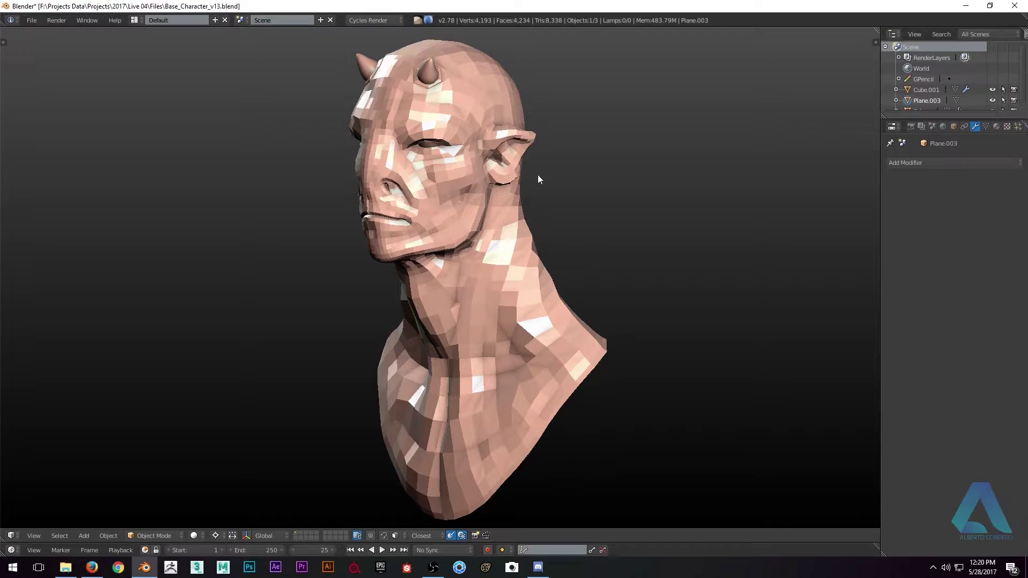
pyautogui.press('n')
pyautogui.click(755, 151)
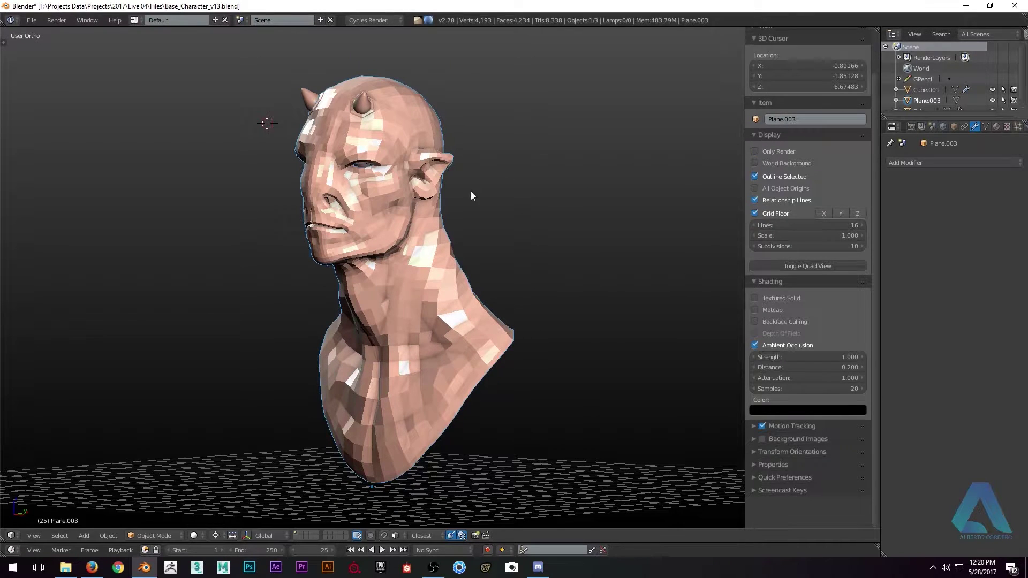
pyautogui.press('n')
pyautogui.moveTo(375, 193); pyautogui.dragTo(461, 159, button='middle')
# Add a Multiresolution modifier to the bust and widen the area showing its settings
pyautogui.click(941, 162)
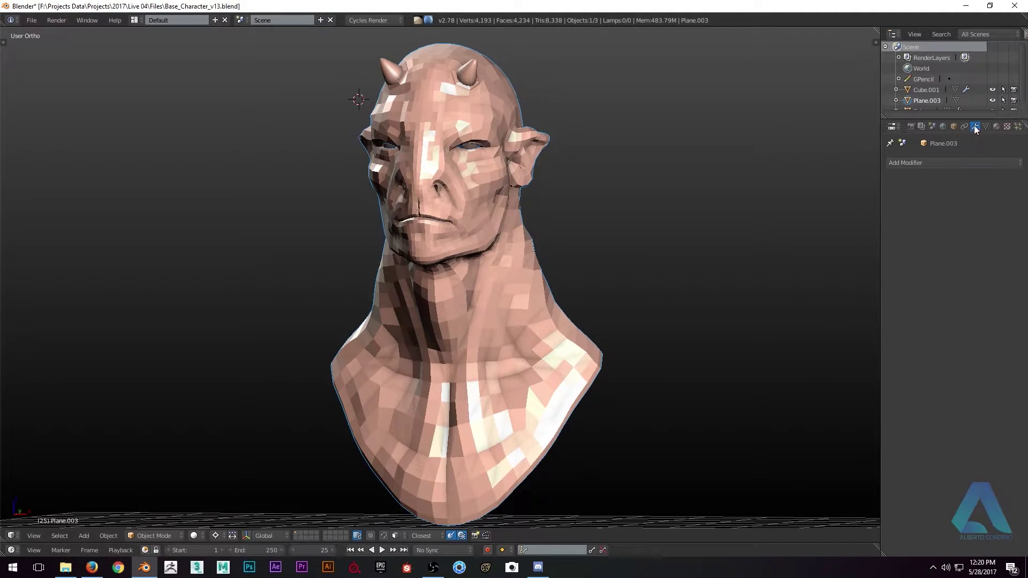
pyautogui.click(898, 164)
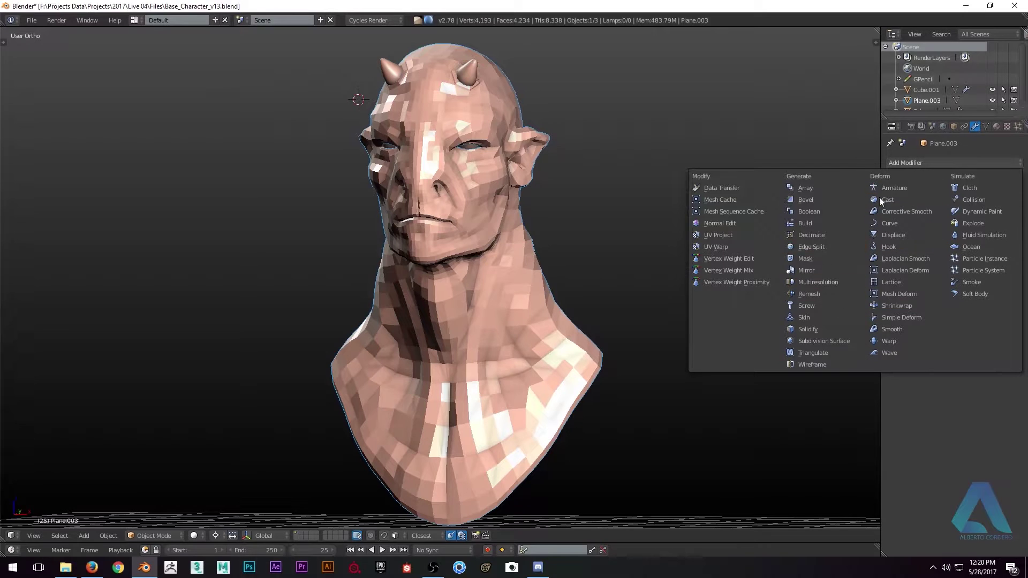
pyautogui.click(843, 281)
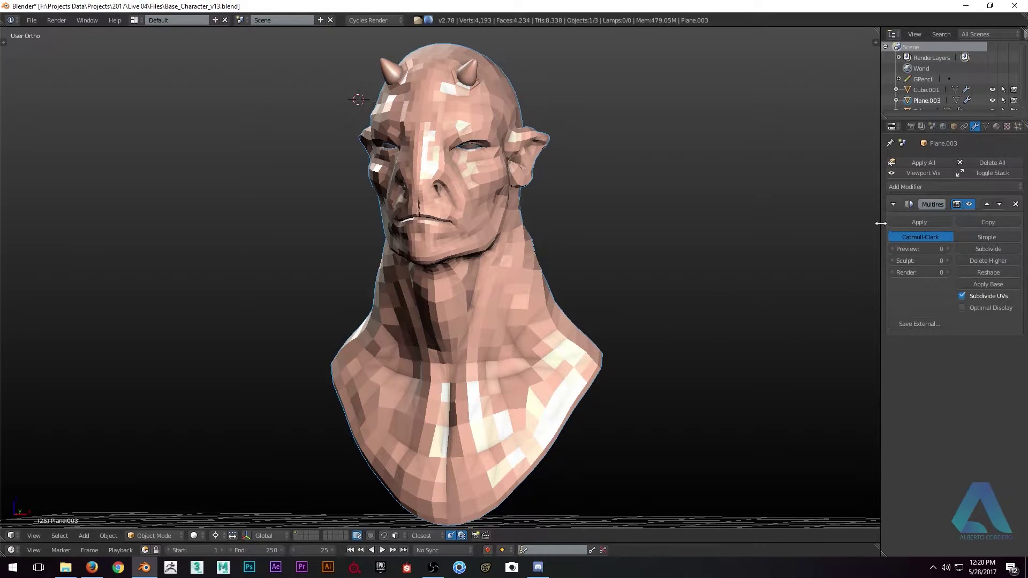
pyautogui.moveTo(881, 223)
pyautogui.mouseDown()
pyautogui.moveTo(845, 225)
pyautogui.moveTo(866, 224)
pyautogui.mouseUp()
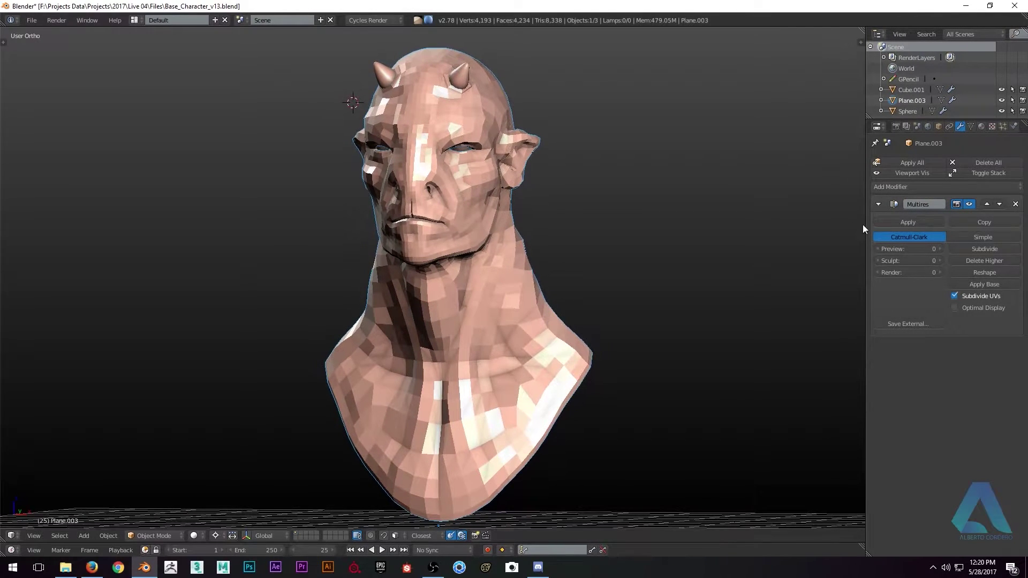
# Subdivide the bust once with the Multires modifier, raising it to level 1
pyautogui.moveTo(606, 219); pyautogui.dragTo(587, 218, button='middle')
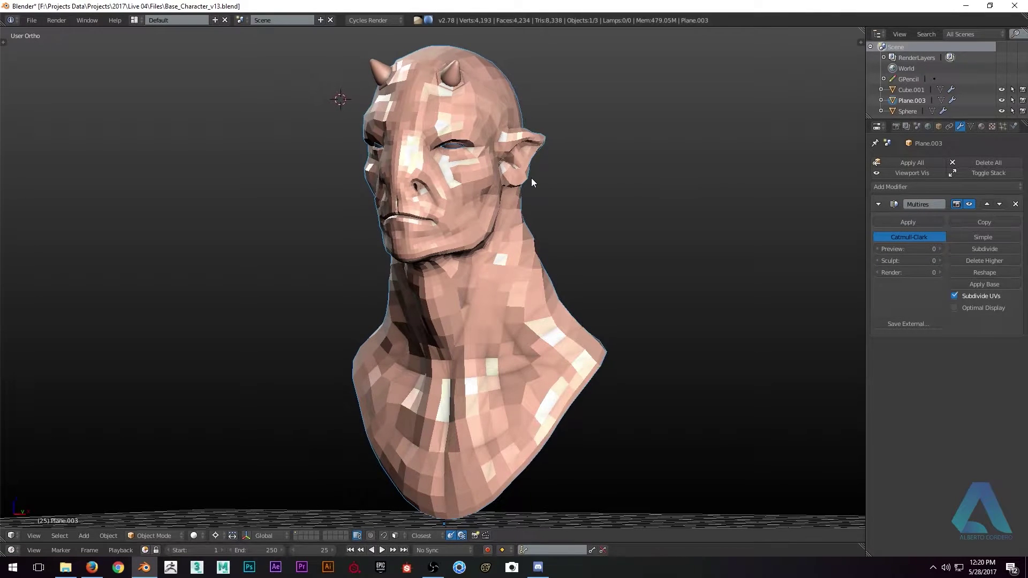
pyautogui.scroll(3, 531, 178)
pyautogui.scroll(-1, 535, 190)
pyautogui.keyDown('shift'); pyautogui.moveTo(535, 190); pyautogui.dragTo(538, 162, button='middle'); pyautogui.keyUp('shift')
pyautogui.scroll(-1, 537, 155)
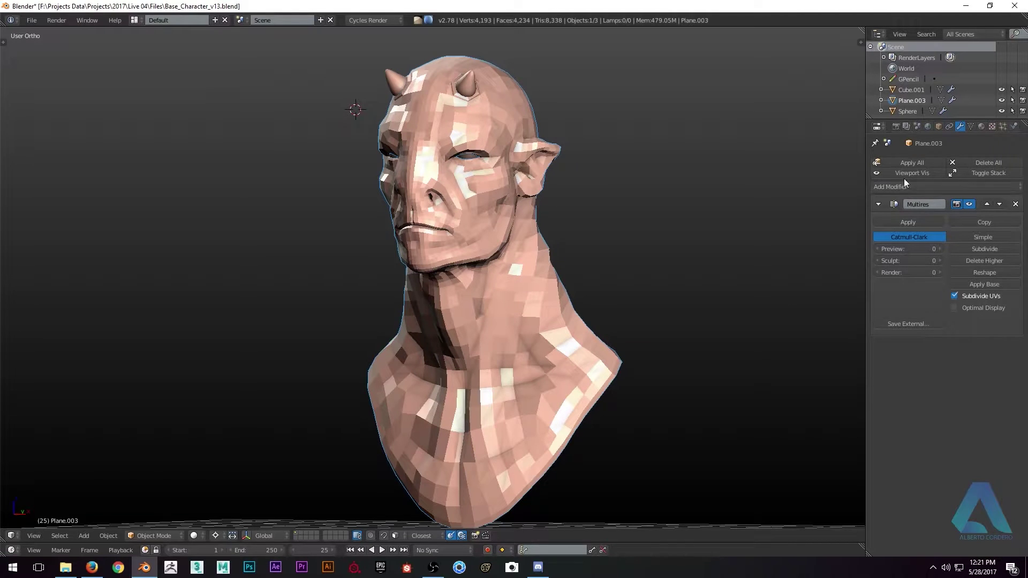
pyautogui.click(979, 249)
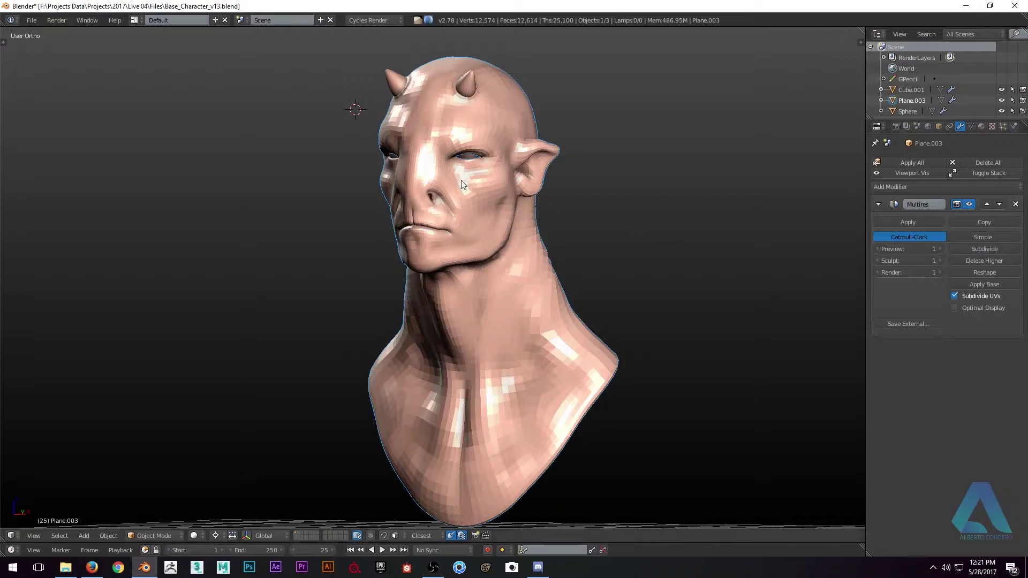
pyautogui.scroll(2, 447, 174)
pyautogui.keyDown('shift'); pyautogui.moveTo(446, 172); pyautogui.dragTo(454, 207, button='middle'); pyautogui.keyUp('shift')
pyautogui.press('z')
pyautogui.press('z')
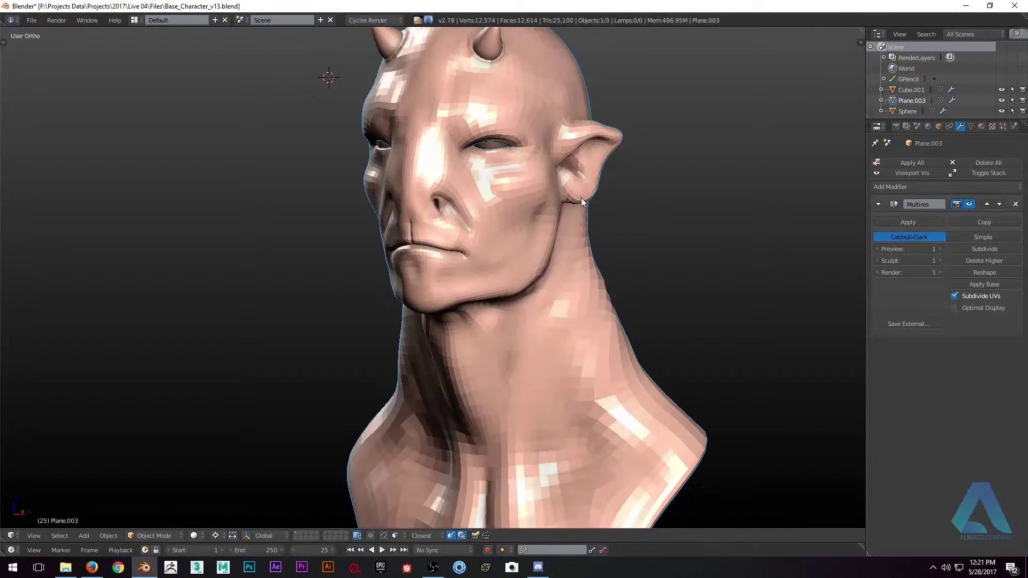
pyautogui.moveTo(576, 195); pyautogui.dragTo(519, 210, button='middle')
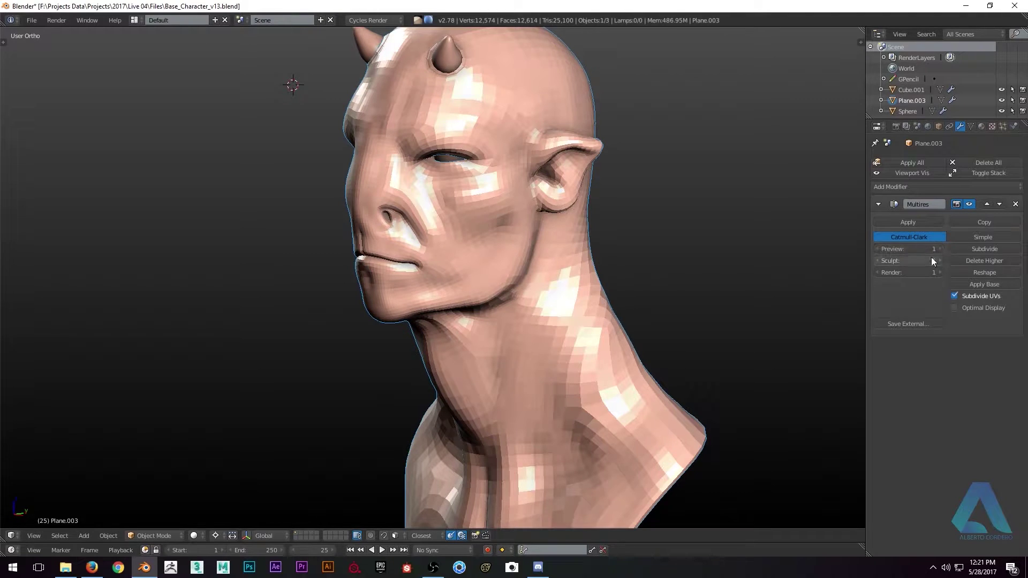
# Subdivide the bust two more times in the Multires modifier to reach level 3
pyautogui.click(985, 250)
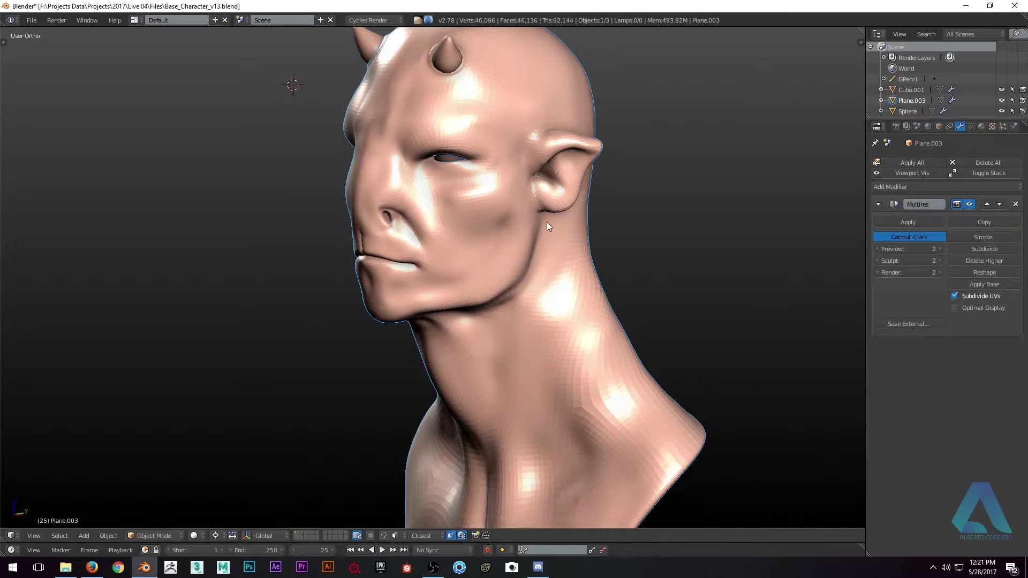
pyautogui.moveTo(551, 221); pyautogui.dragTo(563, 221, button='middle')
pyautogui.click(990, 251)
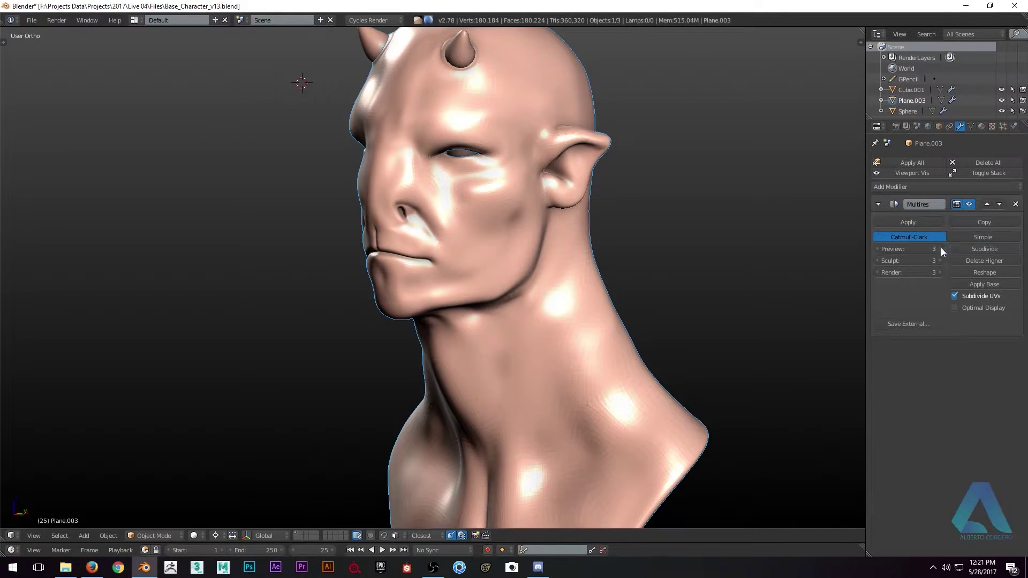
pyautogui.moveTo(696, 220); pyautogui.dragTo(543, 219, button='middle')
pyautogui.scroll(2, 525, 214)
pyautogui.scroll(-2, 525, 215)
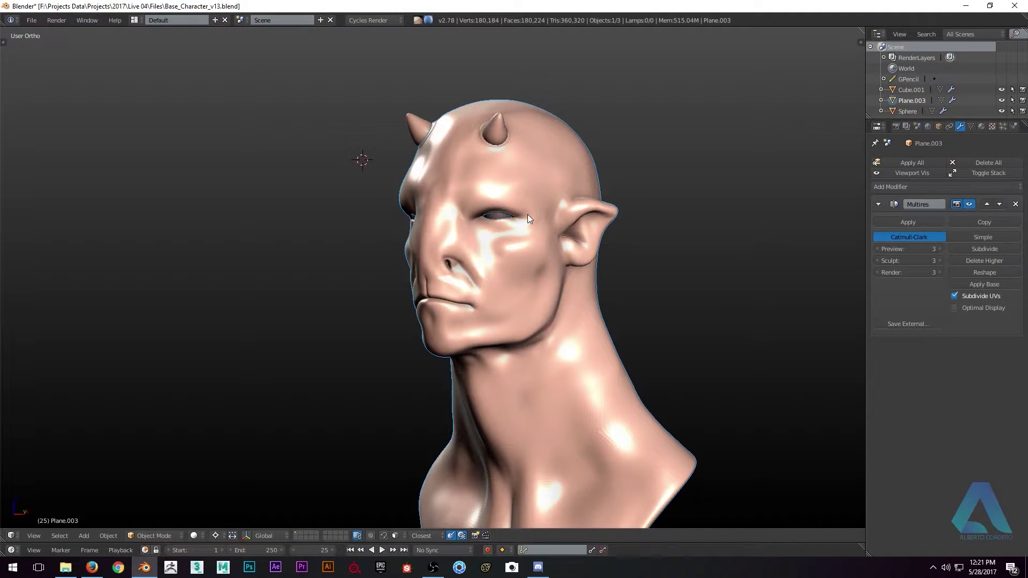
# Change the viewport lighting in Quick Preferences from the pinkish skin look to a neutral grey one
pyautogui.moveTo(530, 208)
pyautogui.mouseDown(button='middle')
pyautogui.moveTo(533, 199)
pyautogui.moveTo(698, 201)
pyautogui.moveTo(548, 199)
pyautogui.moveTo(546, 227)
pyautogui.moveTo(503, 178)
pyautogui.mouseUp(button='middle')
pyautogui.press('n')
pyautogui.click(744, 478)
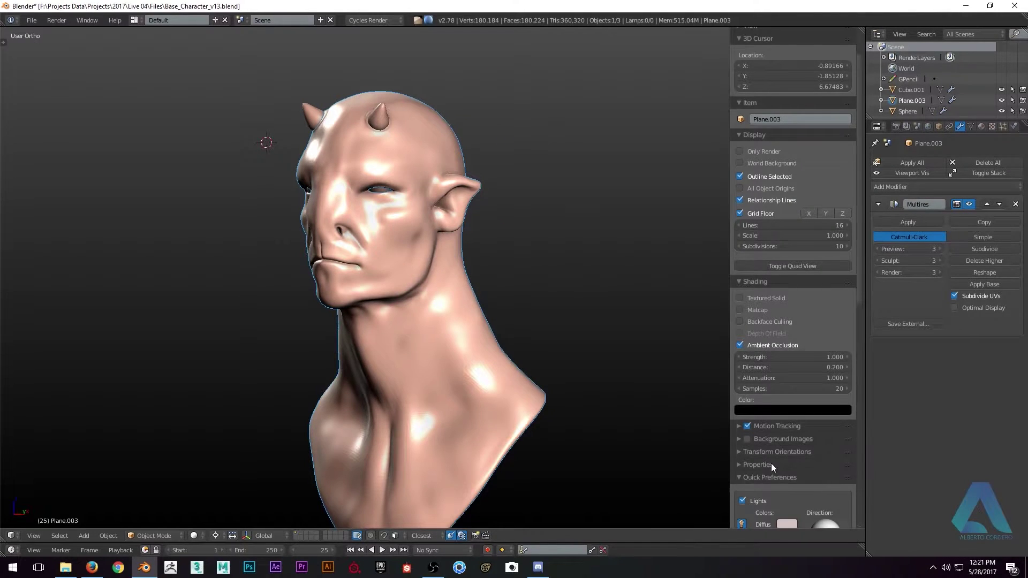
pyautogui.scroll(-10, 773, 463)
pyautogui.click(761, 358)
pyautogui.press('n')
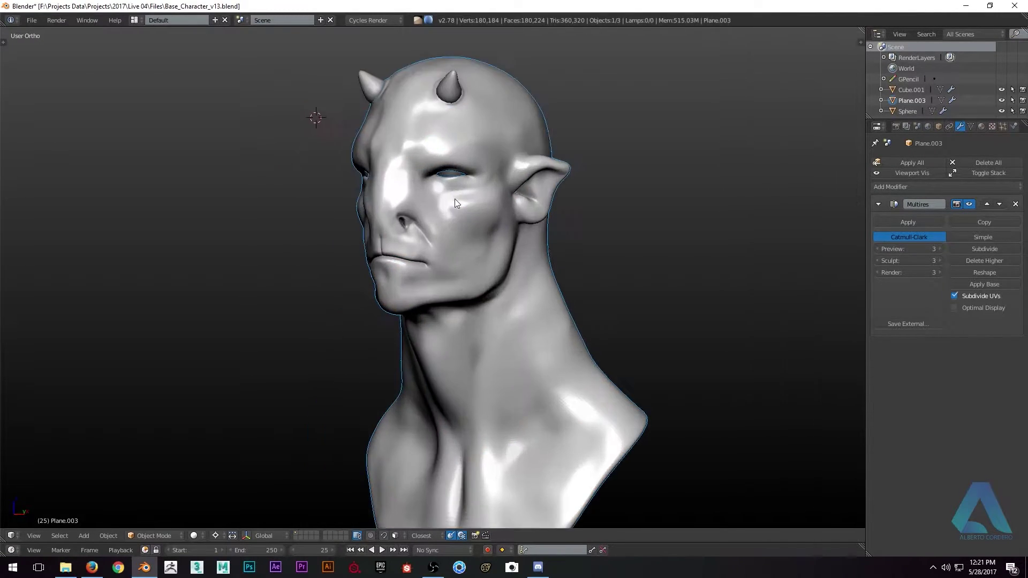
# Examine the subdivided bust's face, neck and chest under the grey lighting from several distances and angles
pyautogui.moveTo(455, 198); pyautogui.dragTo(470, 259, button='middle')
pyautogui.scroll(-2, 482, 289)
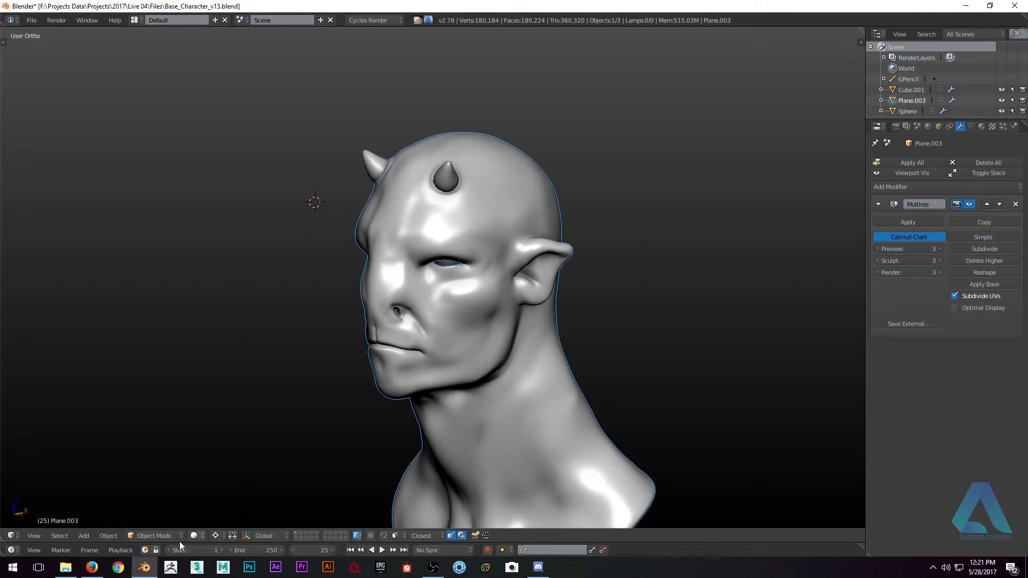
pyautogui.click(152, 535)
pyautogui.click(156, 525)
pyautogui.scroll(-2, 387, 318)
pyautogui.moveTo(387, 318); pyautogui.dragTo(416, 290, button='middle')
pyautogui.scroll(1, 455, 263)
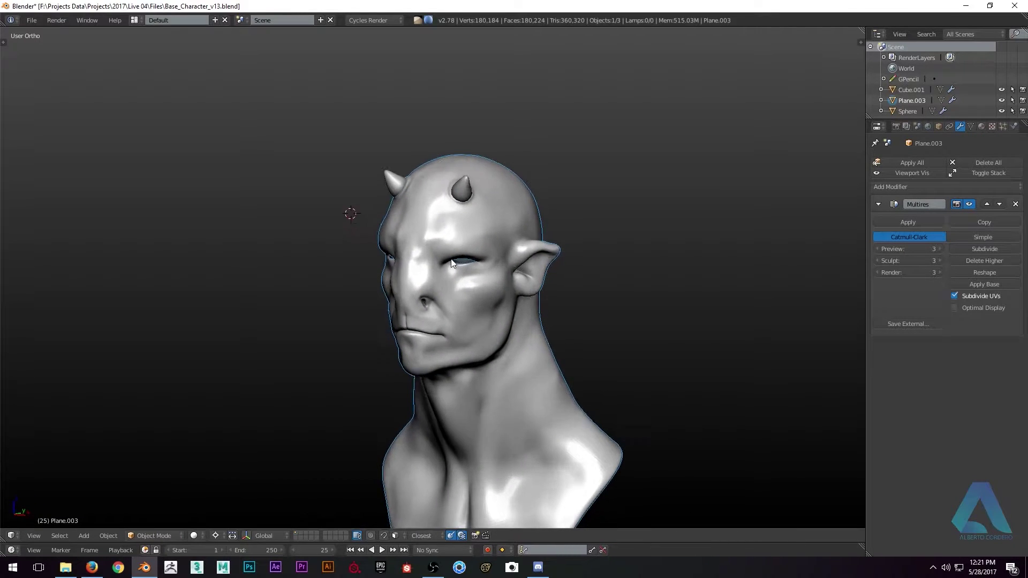
pyautogui.moveTo(450, 258); pyautogui.dragTo(453, 161, button='middle')
pyautogui.moveTo(452, 162); pyautogui.dragTo(464, 208, button='middle')
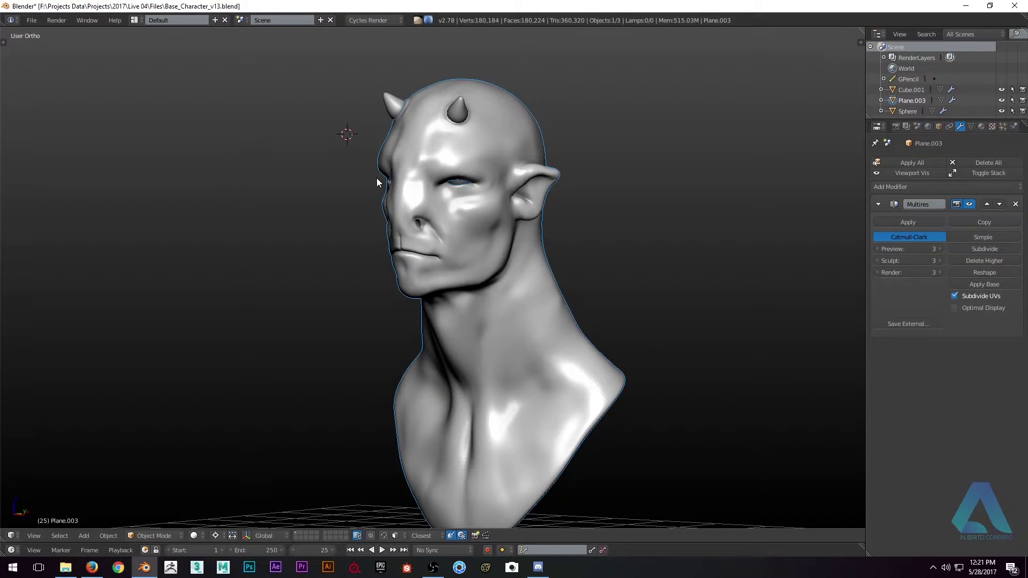
pyautogui.moveTo(519, 170); pyautogui.dragTo(481, 184, button='middle')
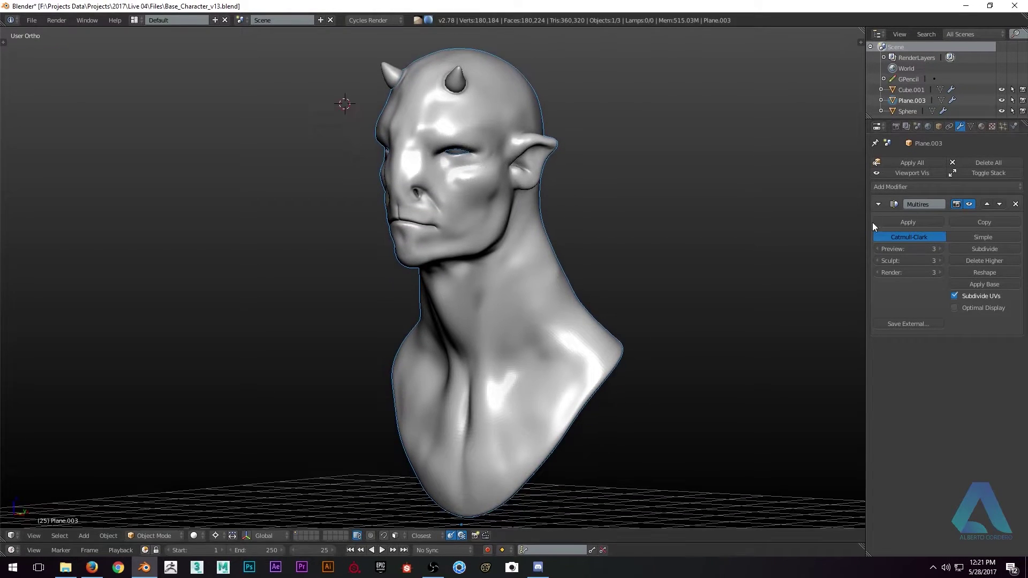
# Lower the Multires preview level to 0 and deselect the bust
pyautogui.click(878, 248)
pyautogui.click(878, 248)
pyautogui.click(877, 249)
pyautogui.moveTo(547, 203); pyautogui.dragTo(483, 199, button='middle')
pyautogui.press('a')
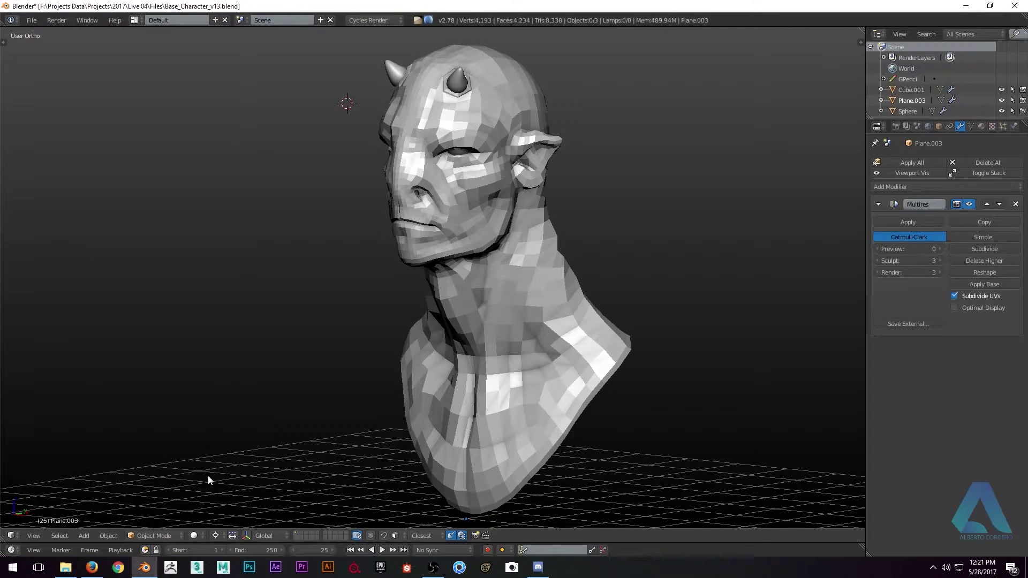
# Switch the bust from Object Mode to Sculpt Mode
pyautogui.click(165, 538)
pyautogui.click(158, 503)
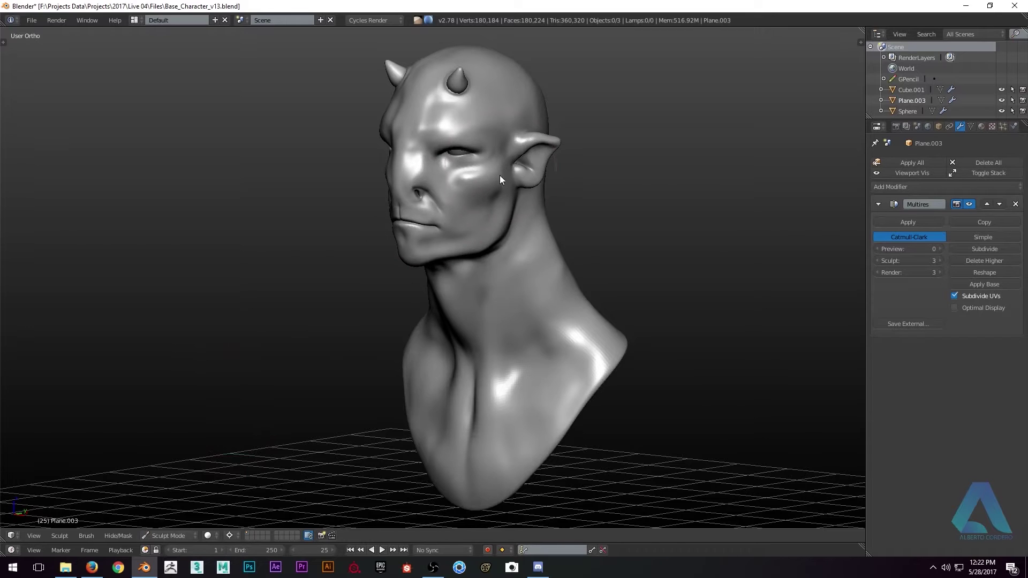
pyautogui.keyDown('shift'); pyautogui.moveTo(499, 187); pyautogui.dragTo(455, 204, button='middle'); pyautogui.keyUp('shift')
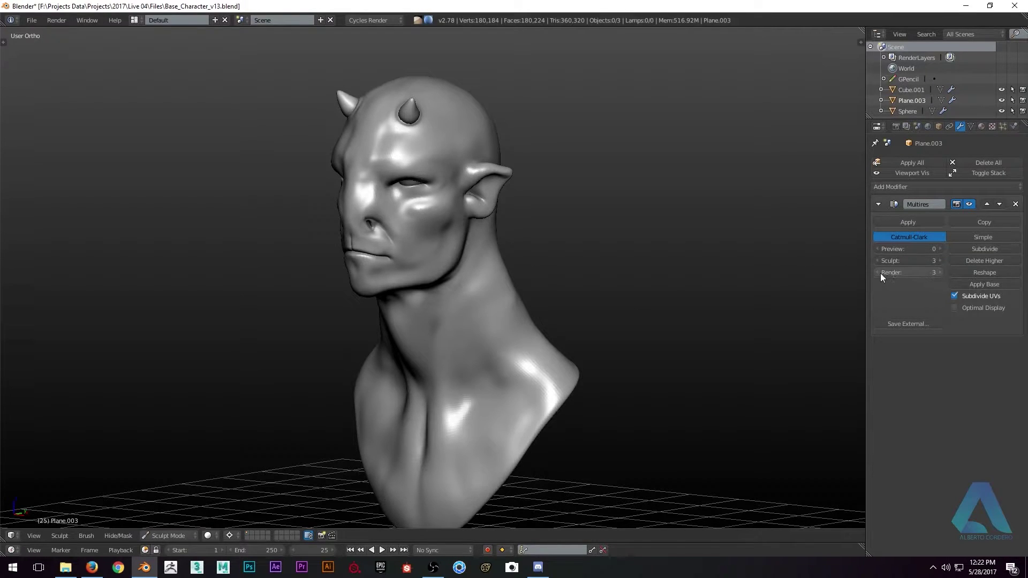
# Lower the Multires sculpt level to 1 and raise it back to 3
pyautogui.click(941, 271)
pyautogui.click(941, 271)
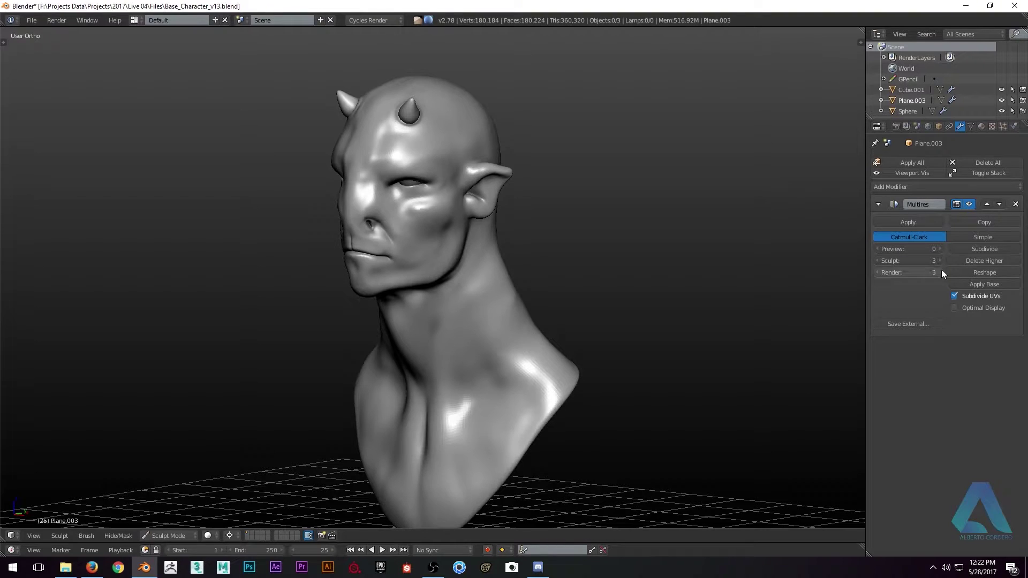
pyautogui.click(877, 260)
pyautogui.click(878, 261)
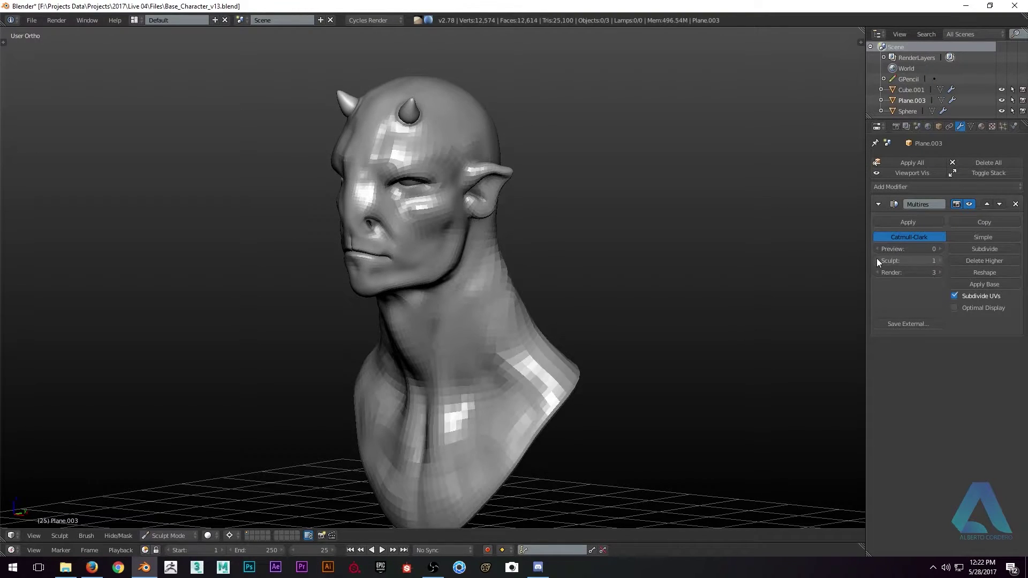
pyautogui.click(940, 261)
pyautogui.click(940, 260)
# Show the brush settings, set the Clay Strips radius to 52 px, and sculpt strokes on the side of the neck
pyautogui.scroll(3, 465, 191)
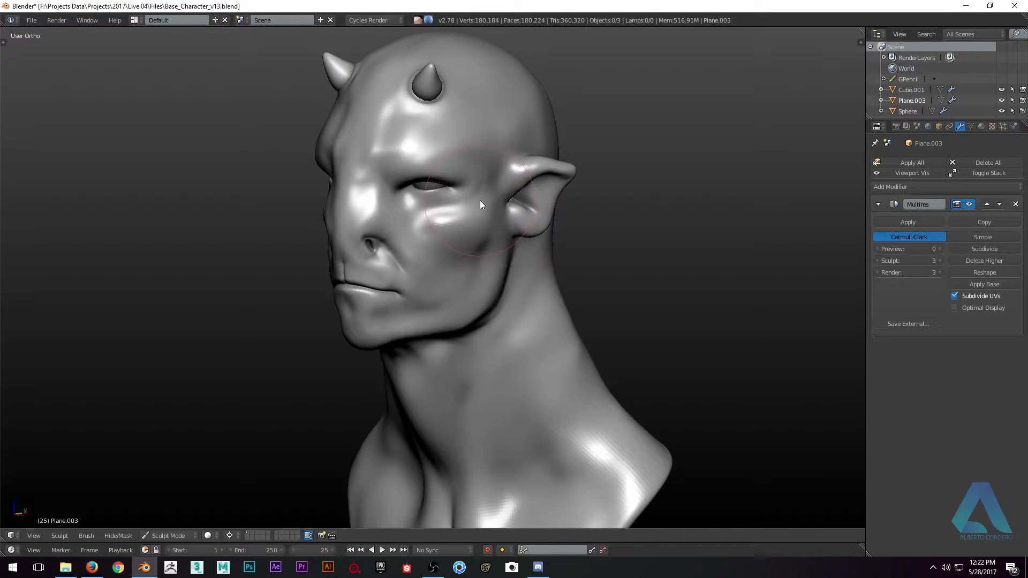
pyautogui.scroll(3, 481, 208)
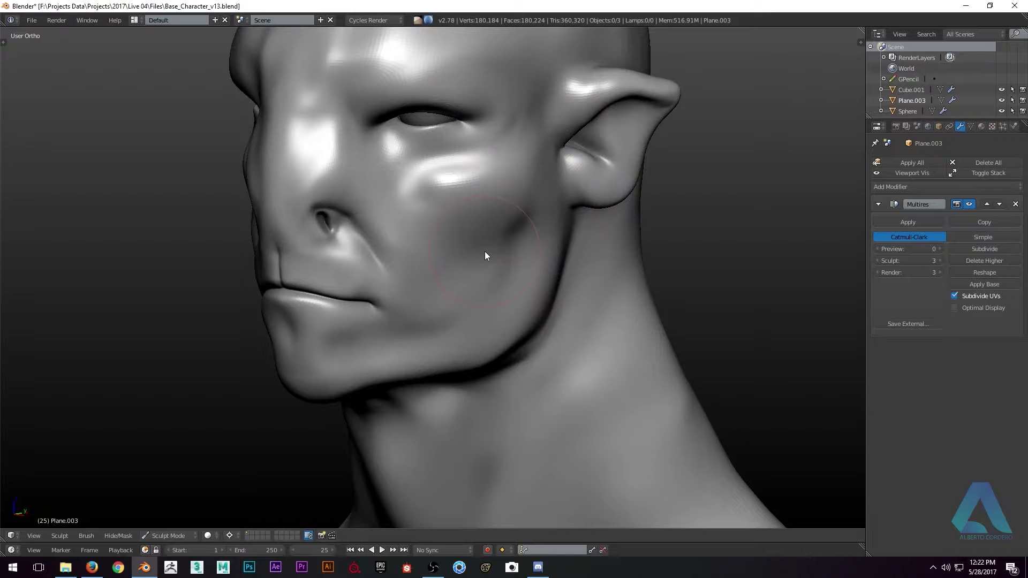
pyautogui.moveTo(486, 256)
pyautogui.keyDown('shift'); pyautogui.mouseDown(button='middle')
pyautogui.moveTo(482, 314)
pyautogui.moveTo(505, 252)
pyautogui.moveTo(524, 268)
pyautogui.moveTo(562, 266)
pyautogui.mouseUp(button='middle'); pyautogui.keyUp('shift')
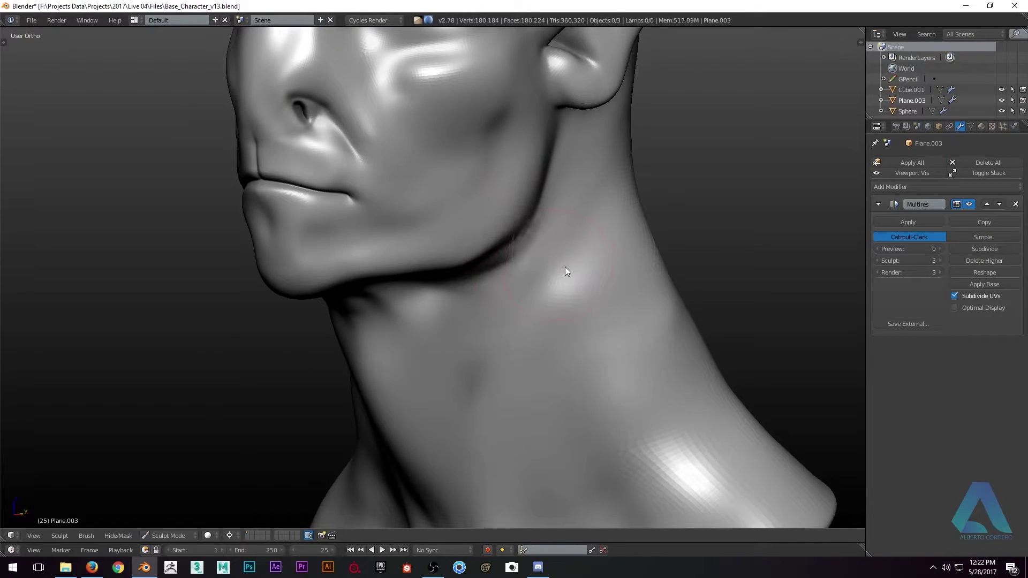
pyautogui.press('t')
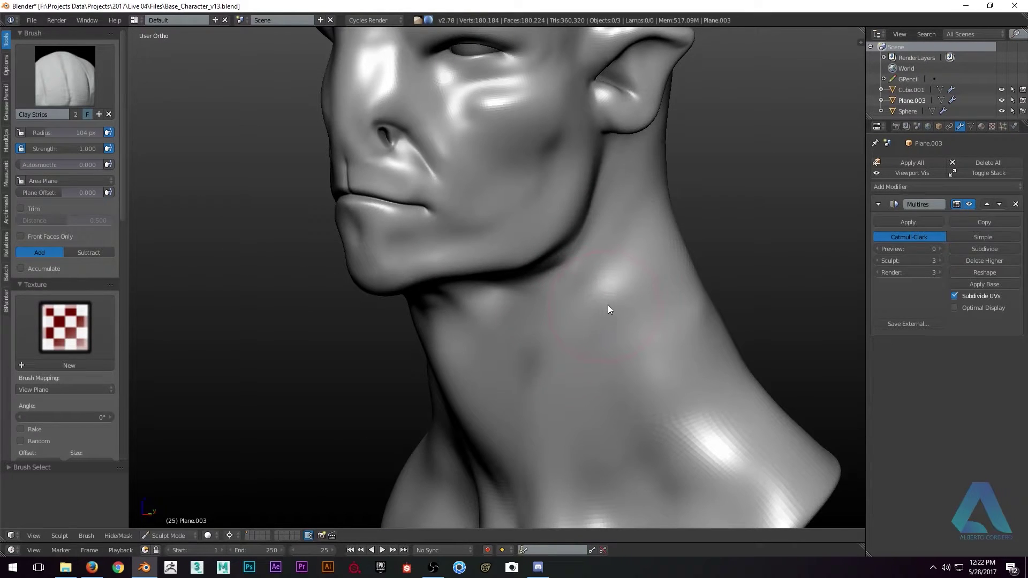
pyautogui.press('f')
pyautogui.click(583, 309)
pyautogui.moveTo(583, 309); pyautogui.dragTo(598, 274, button='middle')
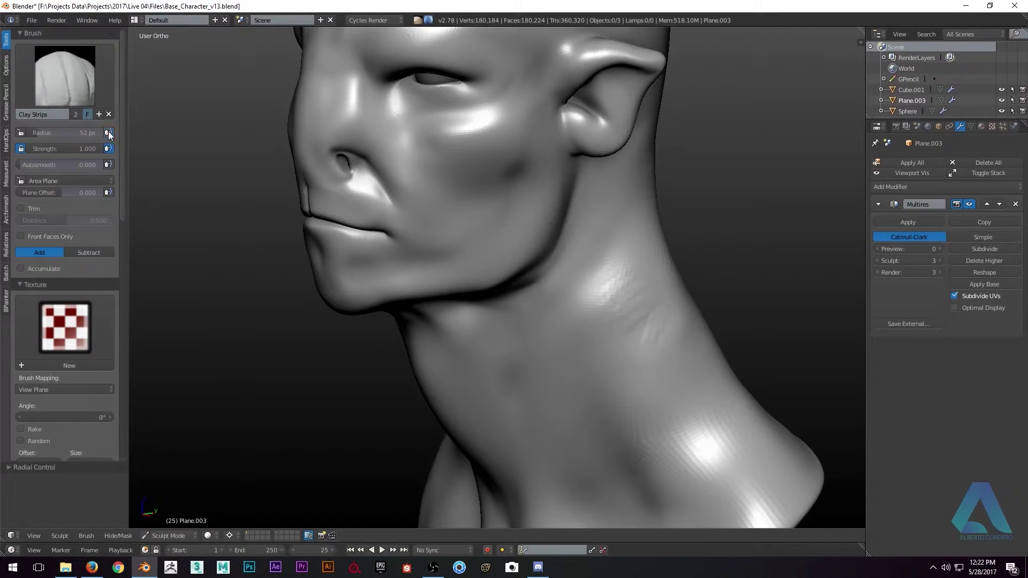
pyautogui.moveTo(672, 308)
pyautogui.mouseDown(button='middle')
pyautogui.moveTo(576, 281)
pyautogui.moveTo(620, 327)
pyautogui.moveTo(576, 333)
pyautogui.mouseUp(button='middle')
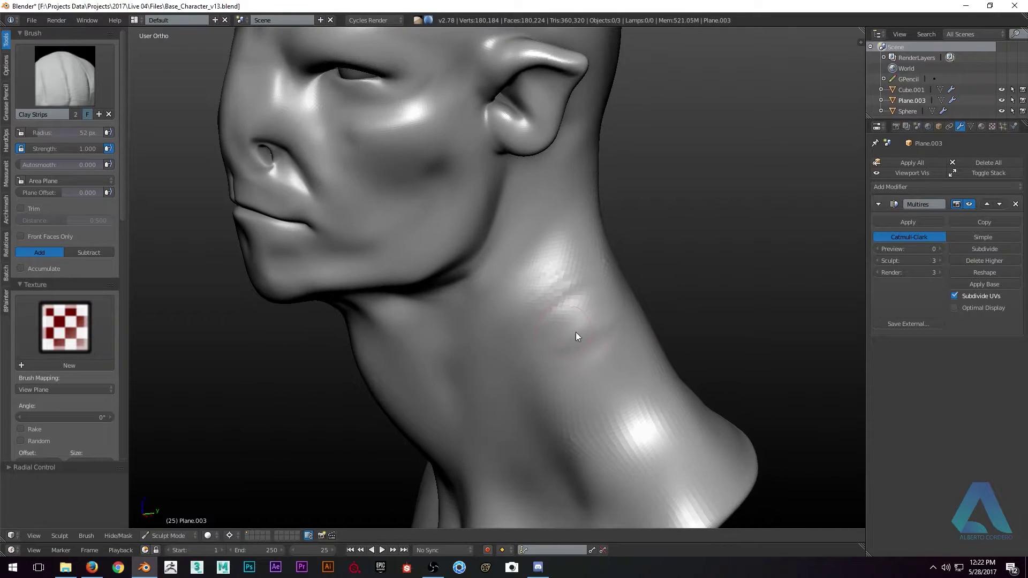
# Set the brush strength to 0.644 and build up more Clay Strips strokes along the side and back of the neck
pyautogui.moveTo(543, 300); pyautogui.dragTo(452, 267, button='middle')
pyautogui.hotkey('shift', 'f')
pyautogui.click(533, 307)
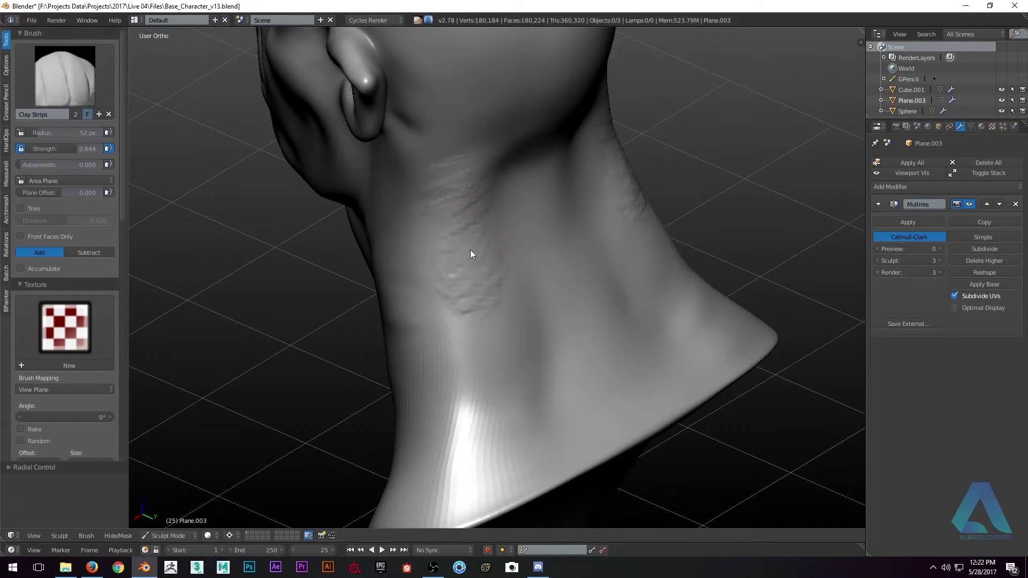
pyautogui.moveTo(459, 261); pyautogui.dragTo(510, 220, button='middle')
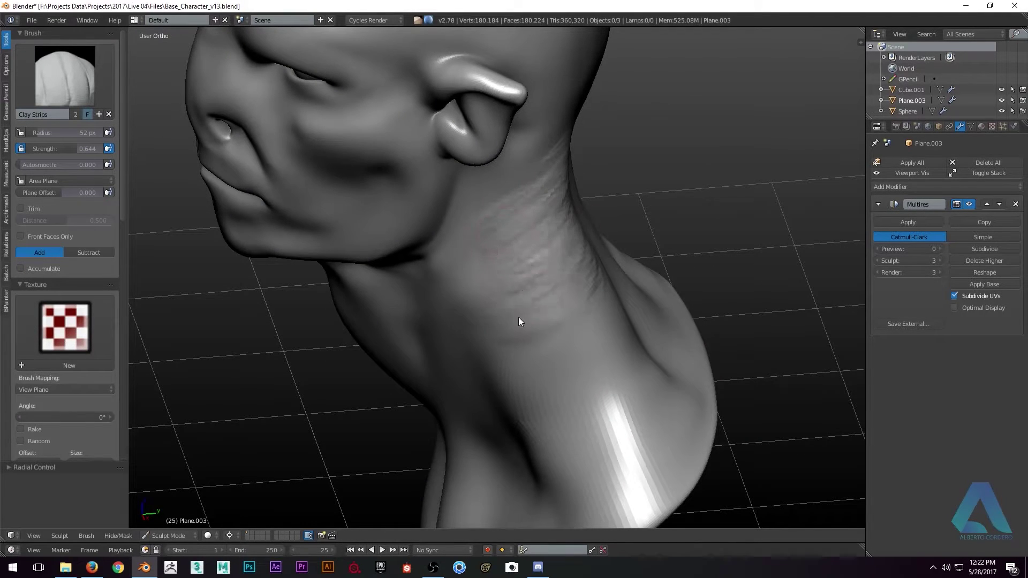
pyautogui.moveTo(511, 323); pyautogui.dragTo(578, 265, button='middle')
pyautogui.moveTo(596, 312); pyautogui.dragTo(499, 229, button='middle')
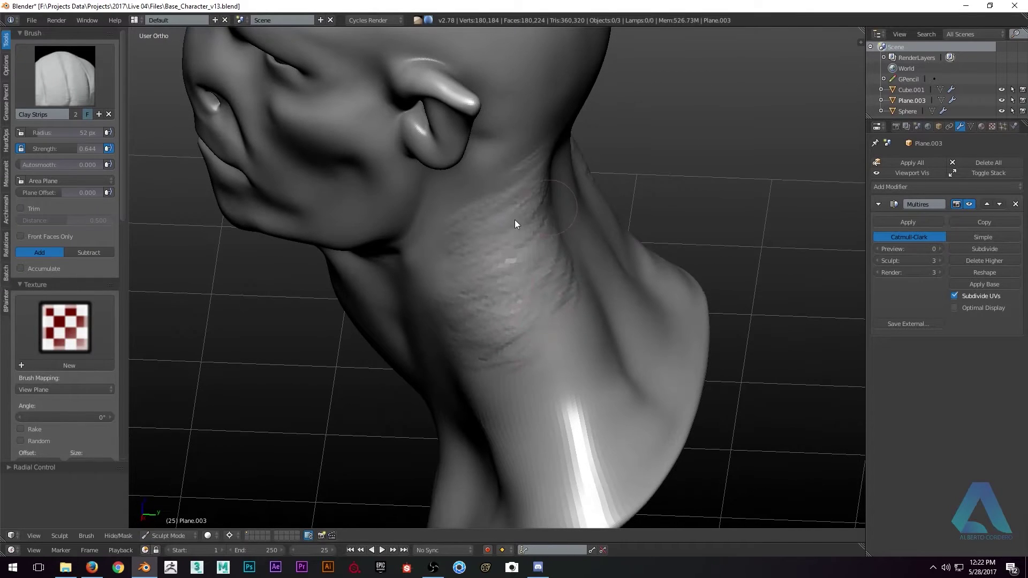
pyautogui.moveTo(528, 363)
pyautogui.mouseDown(button='middle')
pyautogui.moveTo(505, 317)
pyautogui.moveTo(452, 337)
pyautogui.moveTo(558, 333)
pyautogui.moveTo(552, 266)
pyautogui.moveTo(618, 259)
pyautogui.mouseUp(button='middle')
# Switch to the Grab brush, set its radius to 302 px, and reshape the side of the neck
pyautogui.press('g')
pyautogui.press('f')
pyautogui.click(702, 310)
pyautogui.moveTo(627, 231); pyautogui.dragTo(616, 233)
pyautogui.moveTo(581, 233)
pyautogui.mouseDown(button='middle')
pyautogui.moveTo(621, 233)
pyautogui.moveTo(603, 241)
pyautogui.mouseUp(button='middle')
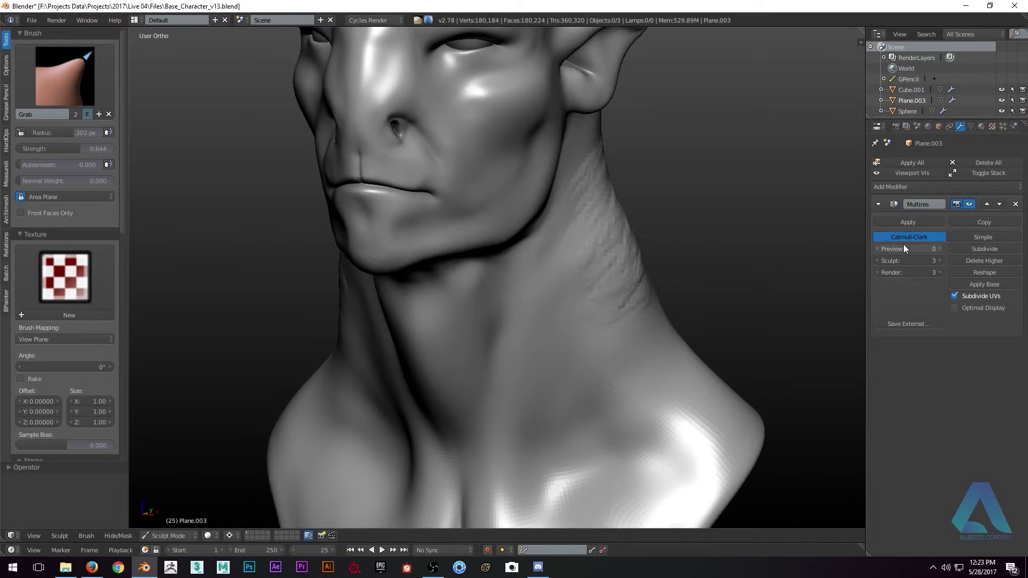
# Lower the Multires sculpt level to 1 and examine the low-resolution surface on the side of the neck
pyautogui.click(877, 261)
pyautogui.click(876, 261)
pyautogui.moveTo(616, 278)
pyautogui.mouseDown(button='middle')
pyautogui.moveTo(436, 297)
pyautogui.moveTo(386, 252)
pyautogui.moveTo(398, 252)
pyautogui.moveTo(338, 248)
pyautogui.moveTo(398, 257)
pyautogui.moveTo(578, 219)
pyautogui.moveTo(594, 226)
pyautogui.mouseUp(button='middle')
pyautogui.scroll(3, 595, 226)
pyautogui.moveTo(641, 319); pyautogui.dragTo(648, 316)
pyautogui.scroll(2, 657, 249)
pyautogui.moveTo(612, 244)
pyautogui.mouseDown(button='middle')
pyautogui.moveTo(588, 256)
pyautogui.moveTo(537, 224)
pyautogui.mouseUp(button='middle')
pyautogui.scroll(-3, 560, 206)
pyautogui.scroll(4, 557, 169)
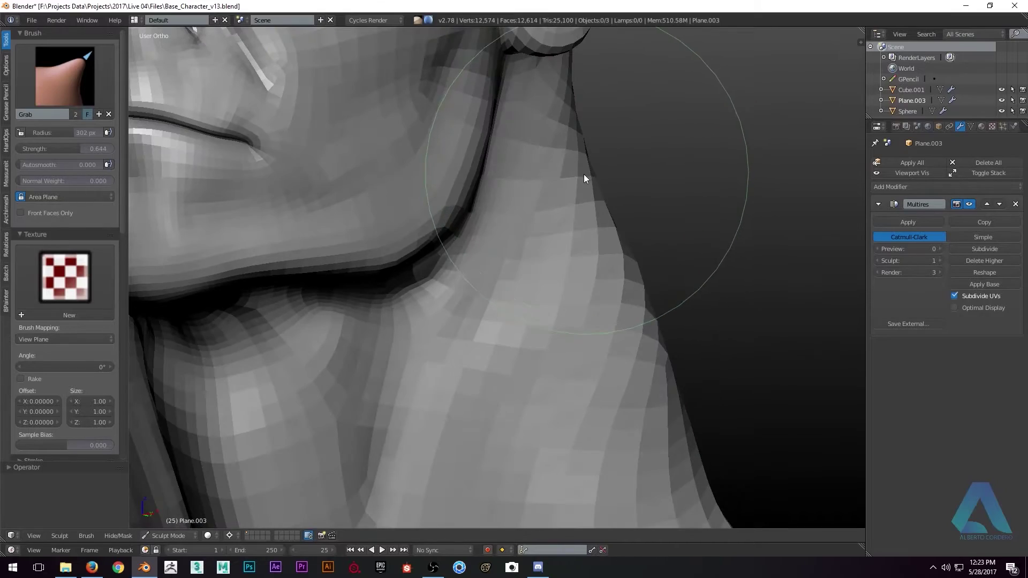
pyautogui.scroll(-2, 584, 175)
pyautogui.moveTo(596, 169)
pyautogui.mouseDown(button='middle')
pyautogui.moveTo(376, 301)
pyautogui.moveTo(504, 290)
pyautogui.moveTo(611, 253)
pyautogui.mouseUp(button='middle')
pyautogui.moveTo(597, 298)
pyautogui.mouseDown(button='middle')
pyautogui.moveTo(540, 298)
pyautogui.moveTo(578, 292)
pyautogui.moveTo(418, 332)
pyautogui.moveTo(530, 322)
pyautogui.moveTo(569, 259)
pyautogui.mouseUp(button='middle')
# Drop the Multires sculpt level to 0, and raise it back up to 3 to compare the neck detail
pyautogui.click(877, 260)
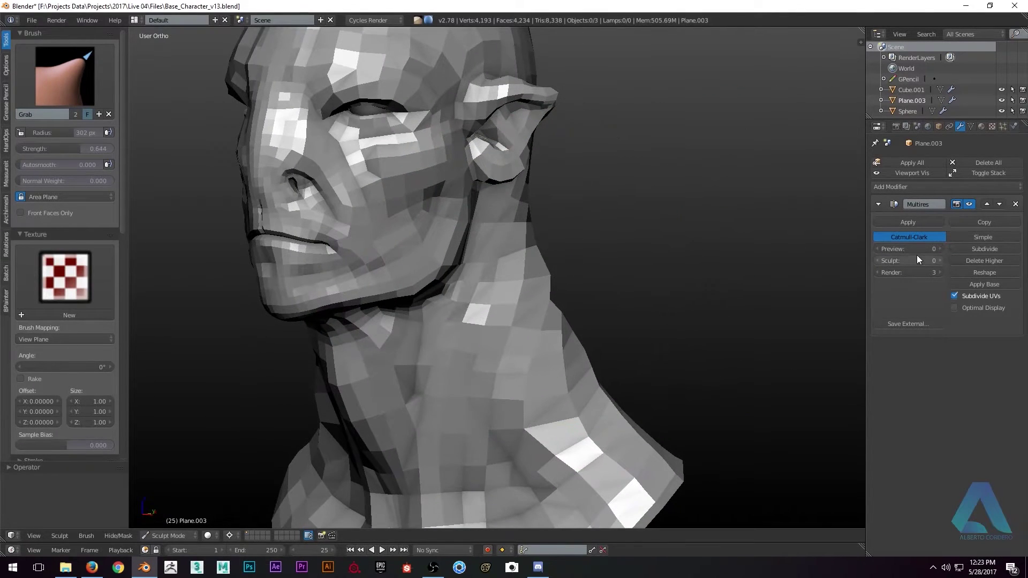
pyautogui.click(941, 261)
pyautogui.click(940, 262)
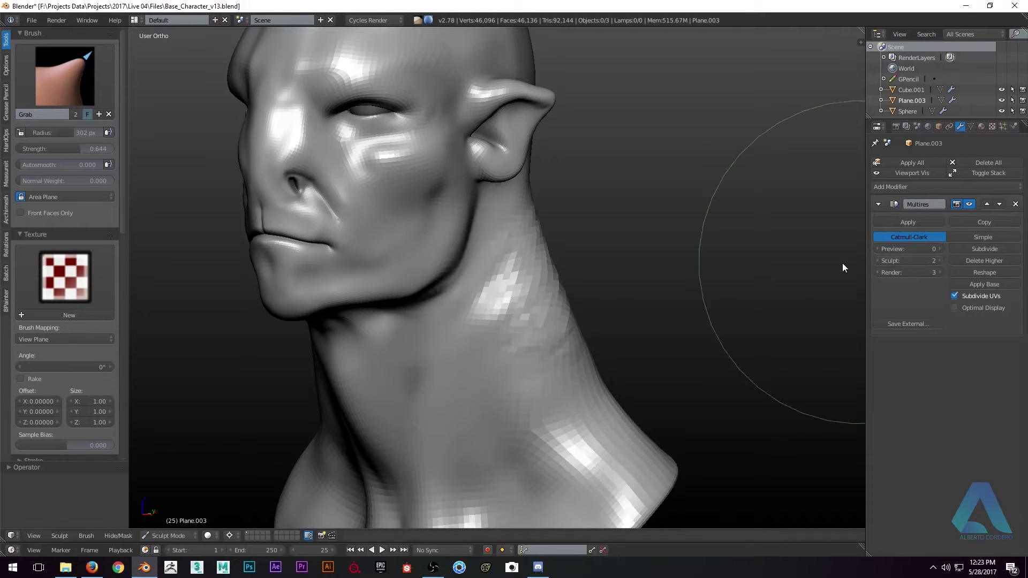
pyautogui.moveTo(812, 267); pyautogui.dragTo(782, 273, button='middle')
pyautogui.click(941, 261)
pyautogui.moveTo(538, 281)
pyautogui.mouseDown(button='middle')
pyautogui.moveTo(454, 307)
pyautogui.moveTo(664, 276)
pyautogui.mouseUp(button='middle')
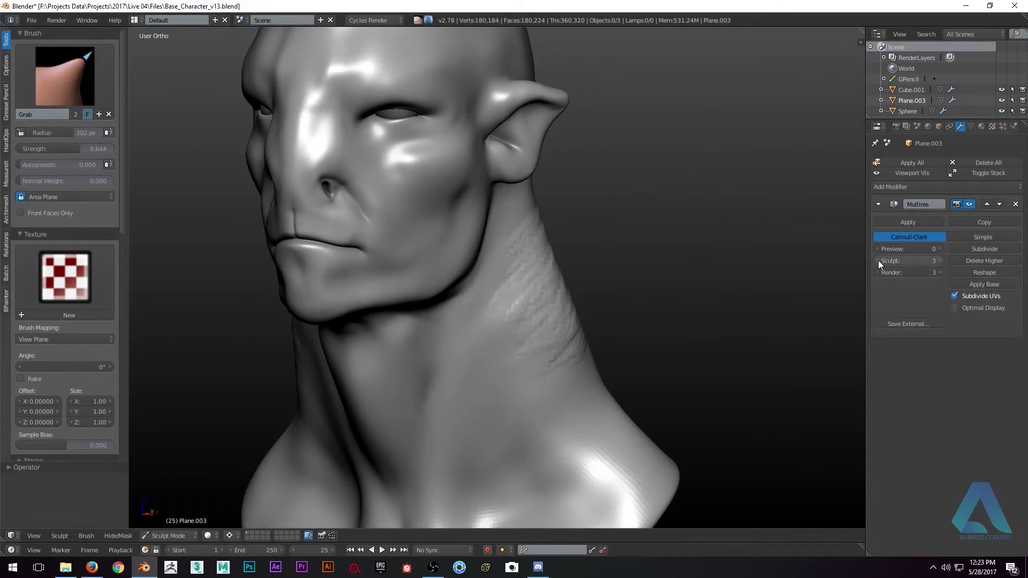
# Set the Multires sculpt level to 2 and view the whole horned bust
pyautogui.click(878, 261)
pyautogui.moveTo(750, 261)
pyautogui.mouseDown(button='middle')
pyautogui.moveTo(569, 261)
pyautogui.moveTo(551, 249)
pyautogui.moveTo(562, 236)
pyautogui.moveTo(636, 207)
pyautogui.moveTo(471, 222)
pyautogui.moveTo(487, 196)
pyautogui.moveTo(459, 197)
pyautogui.moveTo(629, 215)
pyautogui.moveTo(530, 227)
pyautogui.mouseUp(button='middle')
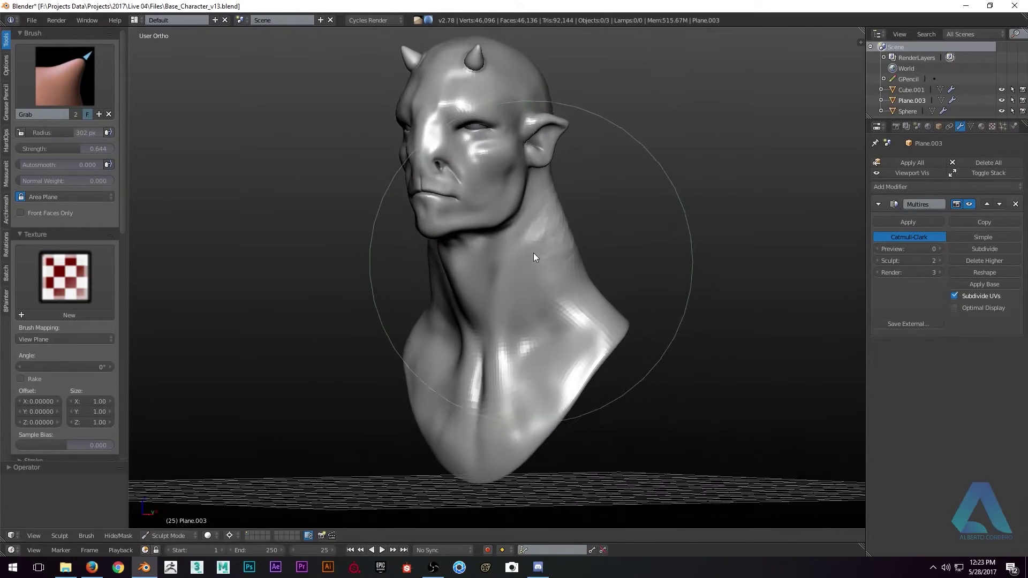
pyautogui.keyDown('shift'); pyautogui.moveTo(534, 248); pyautogui.dragTo(513, 267, button='middle'); pyautogui.keyUp('shift')
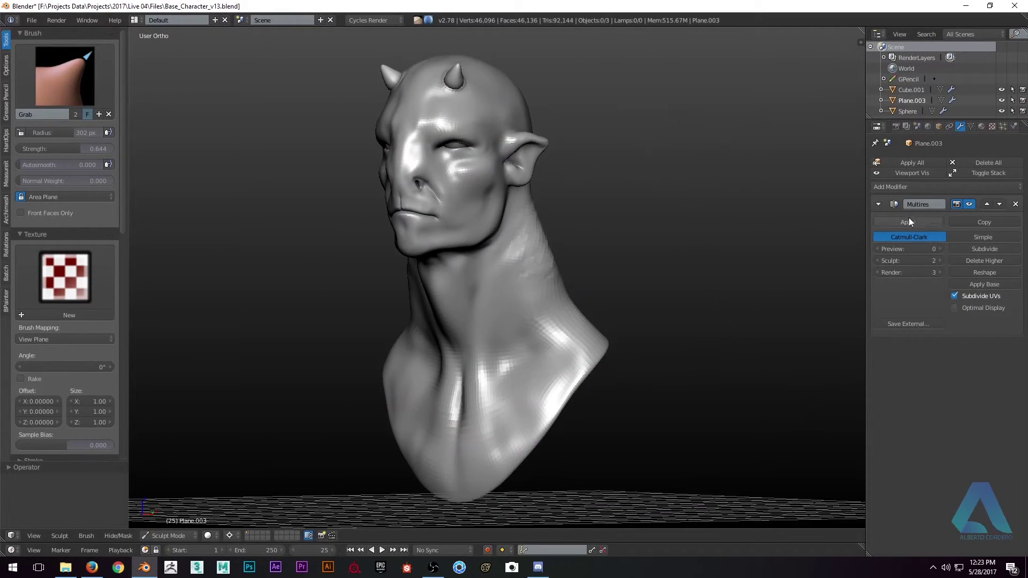
pyautogui.scroll(2, 600, 251)
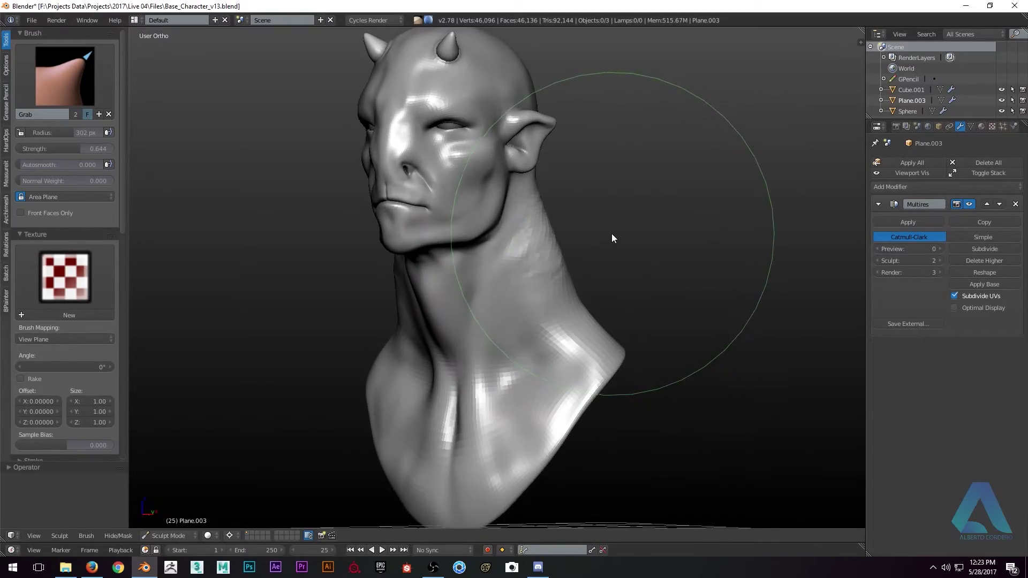
# Enable Optimal Display on the Multires modifier while checking the bust in wireframe, and return to solid shading
pyautogui.press('z')
pyautogui.moveTo(501, 236); pyautogui.dragTo(479, 250, button='middle')
pyautogui.scroll(4, 464, 192)
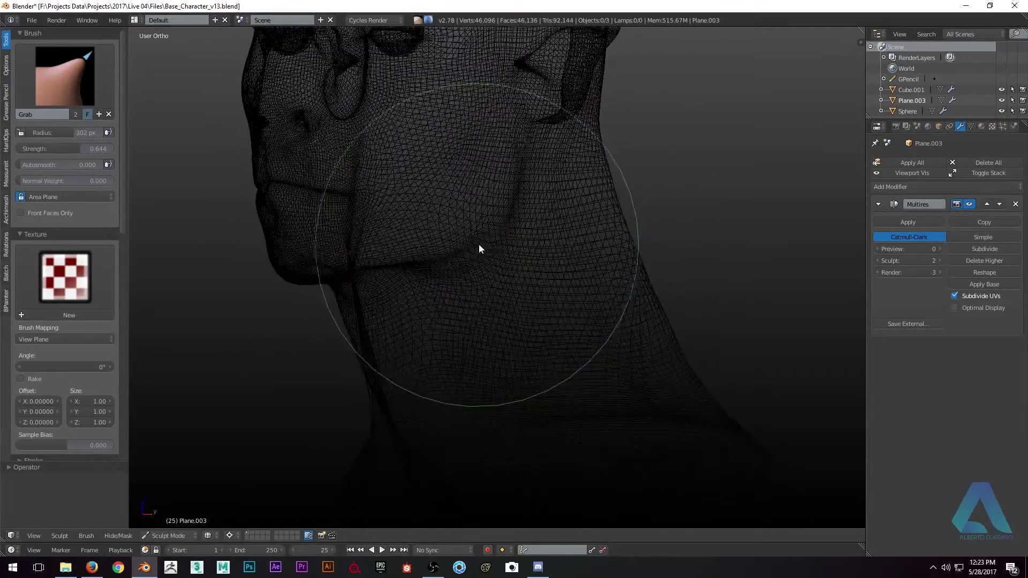
pyautogui.click(956, 307)
pyautogui.moveTo(660, 300); pyautogui.dragTo(468, 209, button='middle')
pyautogui.press('z')
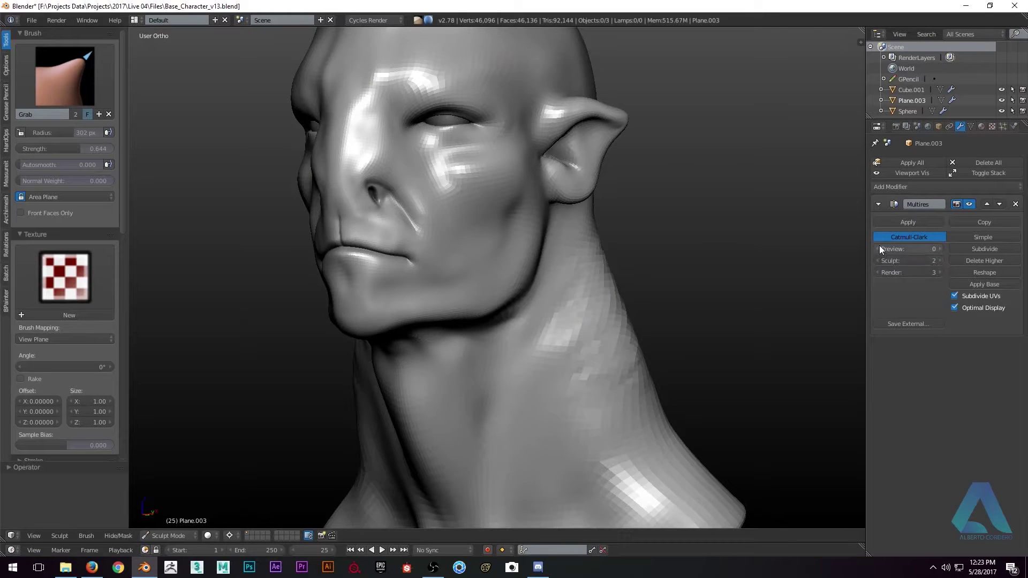
# Switch the bust to Object Mode, inspect its base mesh from several sides, and raise the Multires preview level
pyautogui.click(170, 535)
pyautogui.click(174, 524)
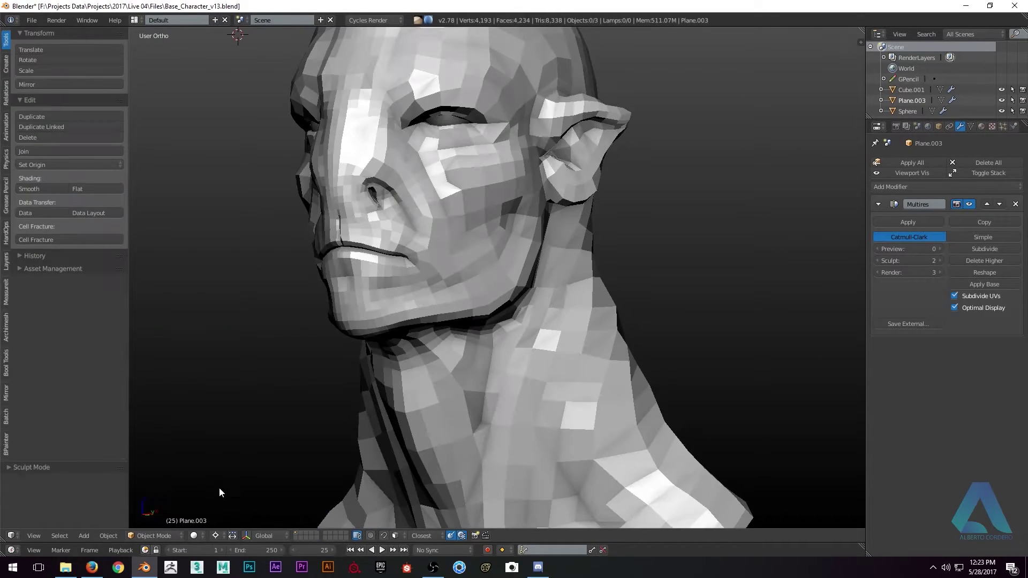
pyautogui.scroll(-3, 455, 232)
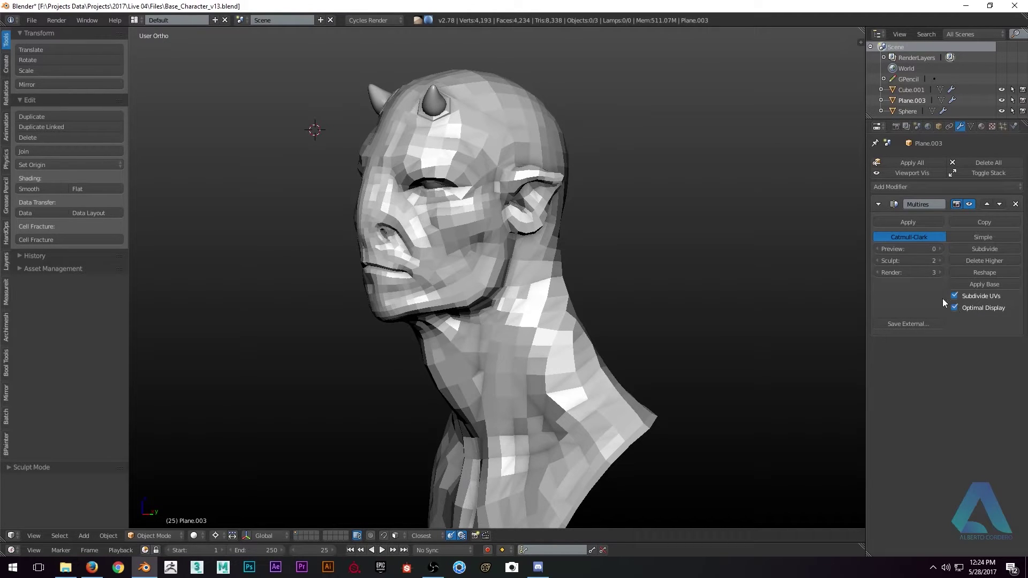
pyautogui.moveTo(548, 253); pyautogui.dragTo(449, 229, button='middle')
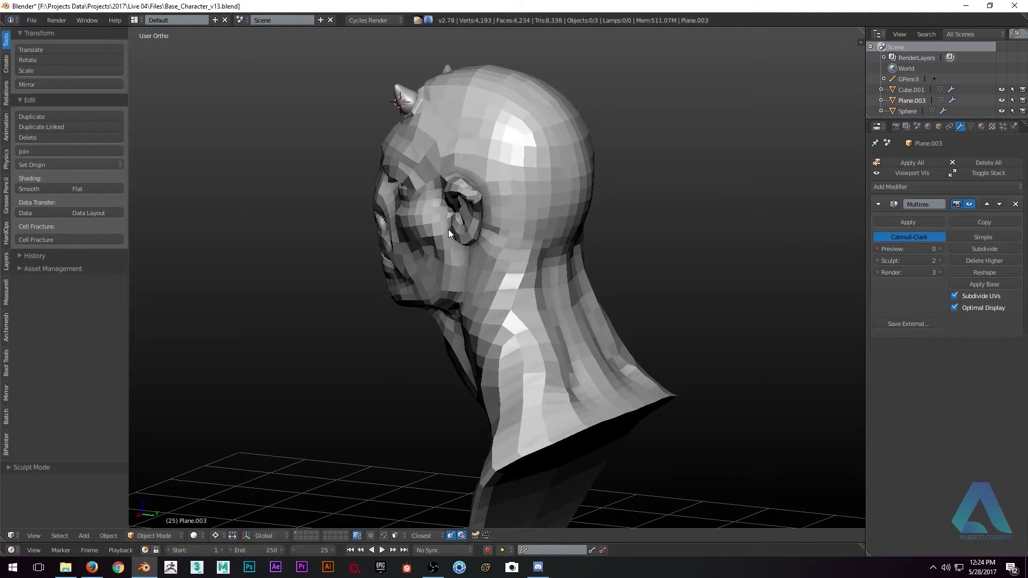
pyautogui.moveTo(548, 237); pyautogui.dragTo(627, 236, button='middle')
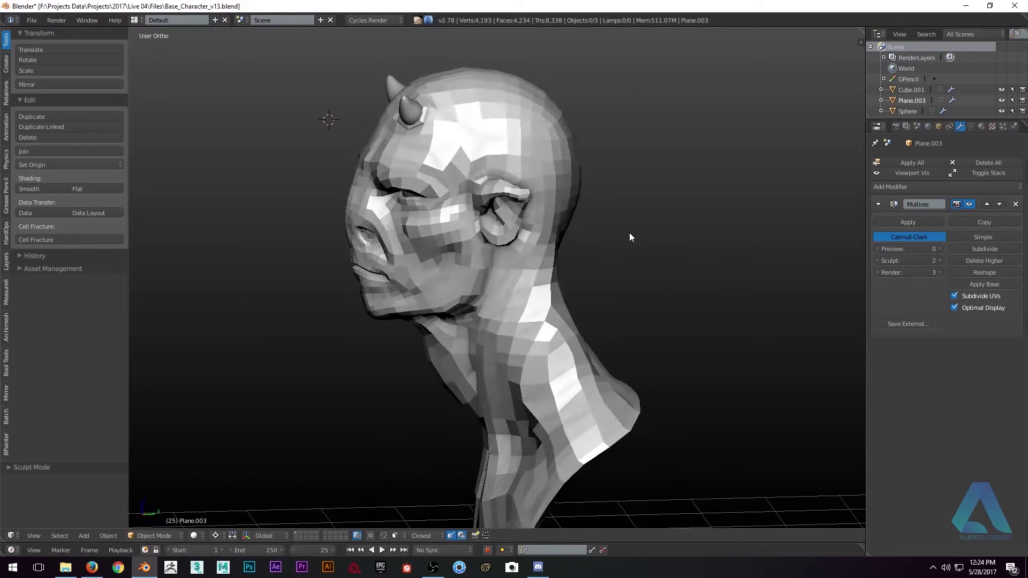
pyautogui.scroll(3, 601, 201)
pyautogui.moveTo(601, 197); pyautogui.dragTo(628, 188, button='middle')
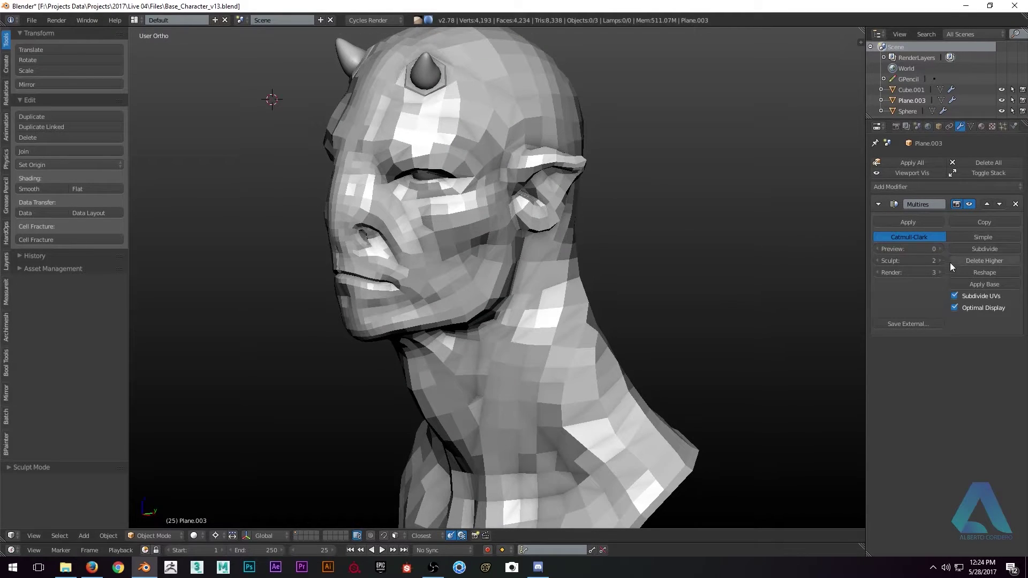
pyautogui.click(940, 249)
pyautogui.click(940, 249)
pyautogui.click(940, 249)
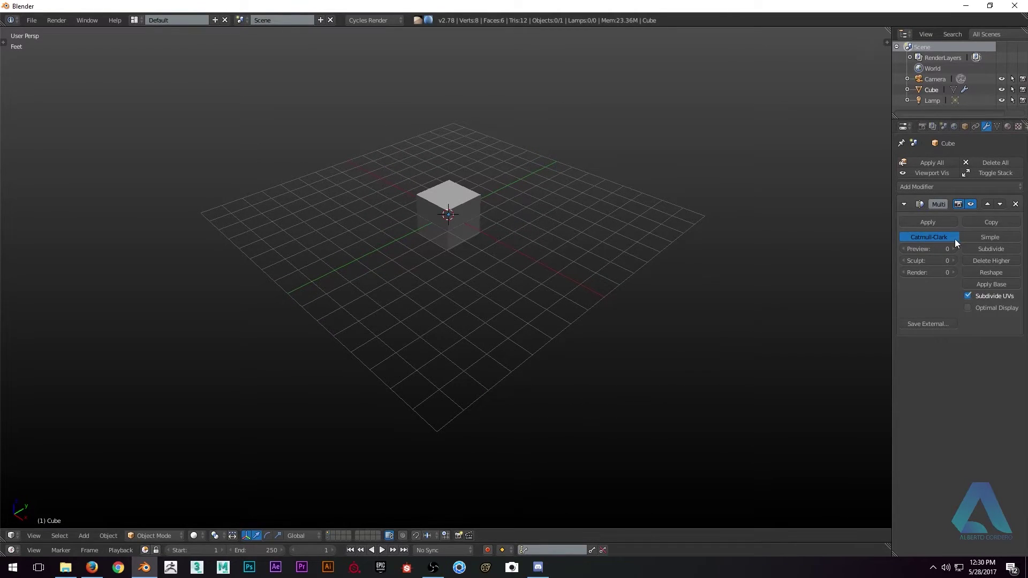
# Select the cube in the new scene, set its Multires modifier to Simple, and subdivide it three times
pyautogui.moveTo(547, 205); pyautogui.dragTo(508, 132, button='middle')
pyautogui.rightClick(455, 163)
pyautogui.moveTo(454, 162); pyautogui.dragTo(478, 149, button='middle')
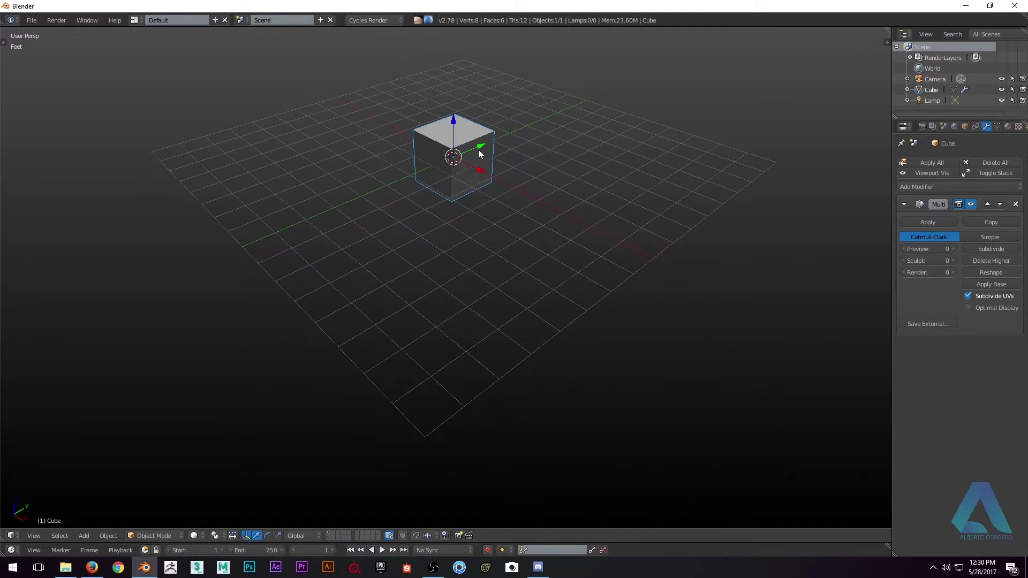
pyautogui.click(975, 238)
pyautogui.click(982, 248)
pyautogui.click(982, 250)
pyautogui.click(982, 250)
# Show the cube in wireframe and subdivide it once more to Multires level 4
pyautogui.moveTo(471, 171); pyautogui.dragTo(425, 163, button='middle')
pyautogui.scroll(2, 449, 190)
pyautogui.scroll(2, 424, 162)
pyautogui.keyDown('shift'); pyautogui.moveTo(424, 163); pyautogui.dragTo(505, 214, button='middle'); pyautogui.keyUp('shift')
pyautogui.press('z')
pyautogui.press('z')
# Inspect the cube's subdivided wireframe up close and return it to solid shading
pyautogui.press('z')
pyautogui.moveTo(586, 257); pyautogui.dragTo(833, 239, button='middle')
pyautogui.click(969, 250)
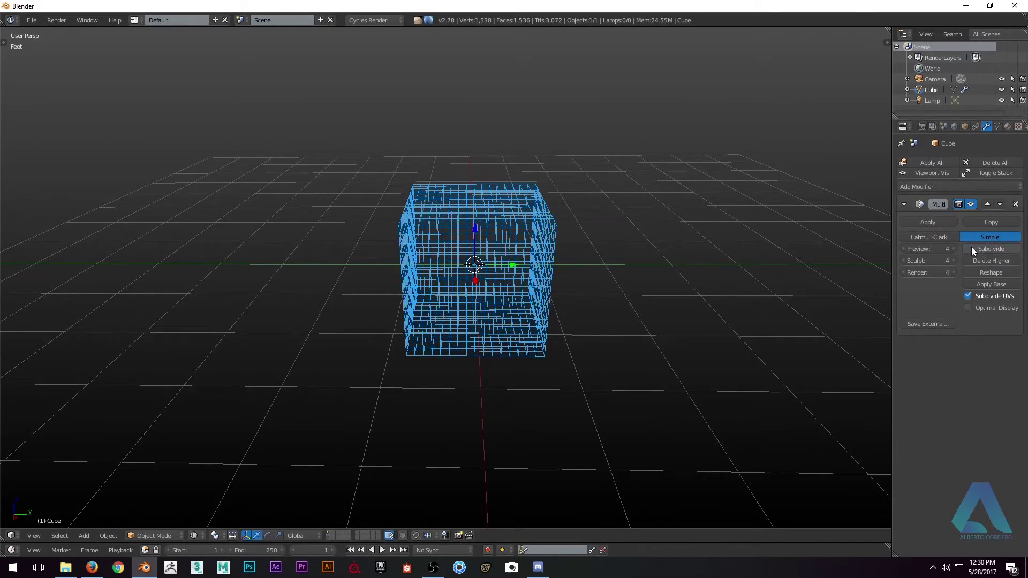
pyautogui.moveTo(504, 244); pyautogui.dragTo(560, 263, button='middle')
pyautogui.keyDown('shift'); pyautogui.moveTo(488, 214); pyautogui.dragTo(443, 204, button='middle'); pyautogui.keyUp('shift')
pyautogui.scroll(1, 443, 225)
pyautogui.press('z')
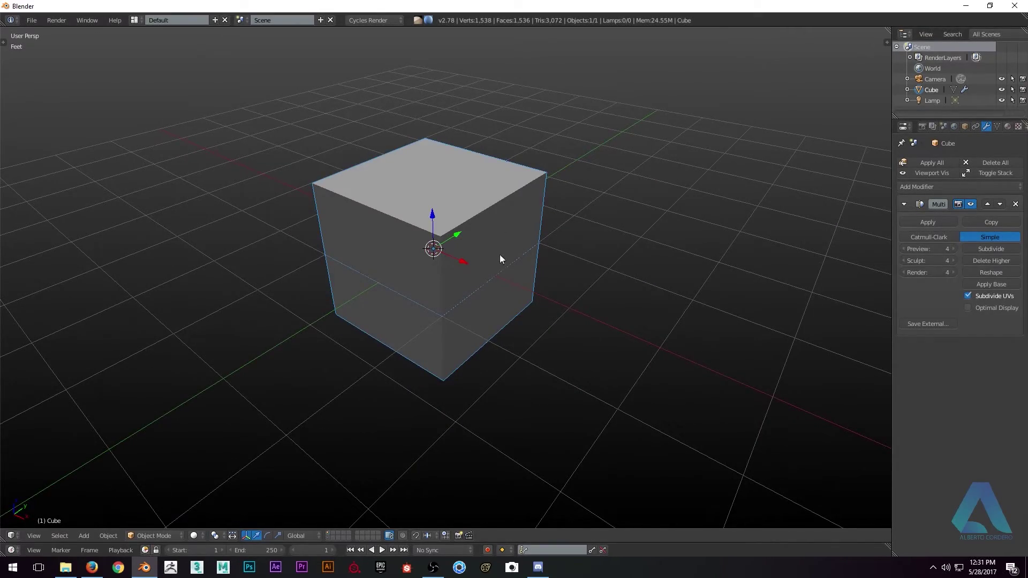
pyautogui.moveTo(504, 248); pyautogui.dragTo(448, 256, button='middle')
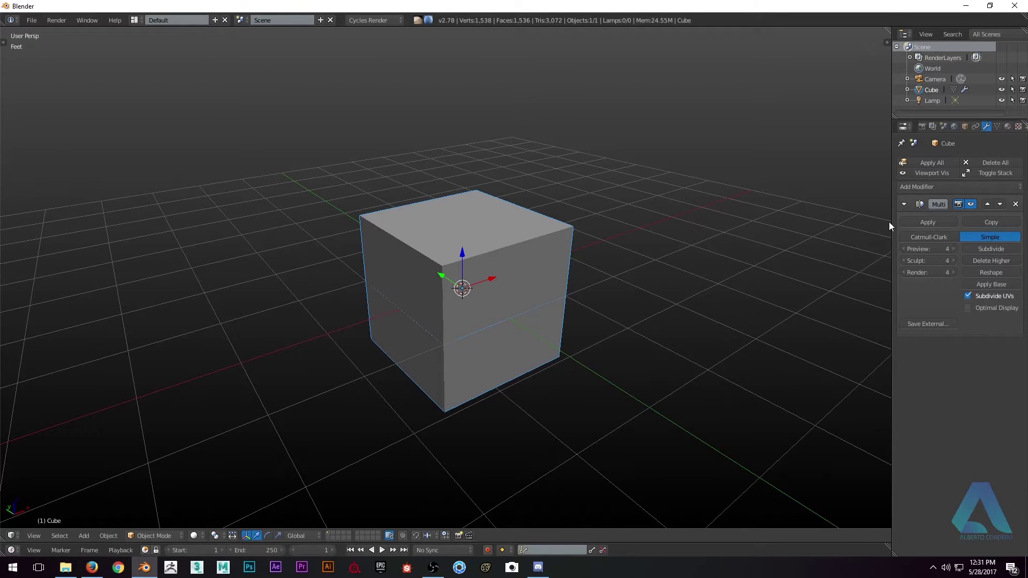
# Change the cube's Multires subdivision type to Catmull-Clark and examine the rounded shape
pyautogui.click(928, 237)
pyautogui.moveTo(472, 257); pyautogui.dragTo(448, 209, button='middle')
pyautogui.scroll(1, 449, 191)
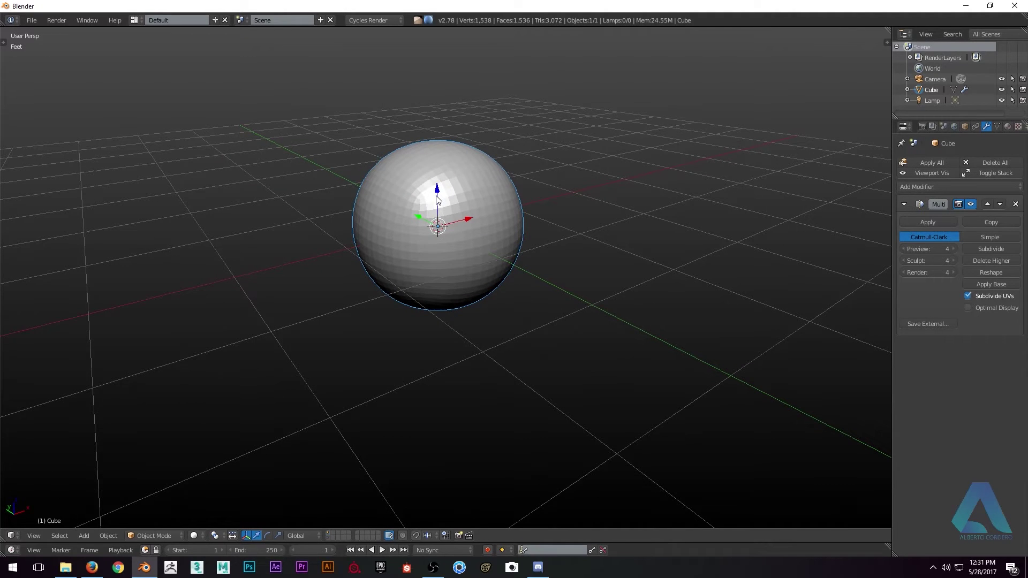
pyautogui.moveTo(437, 199); pyautogui.dragTo(432, 169, button='middle')
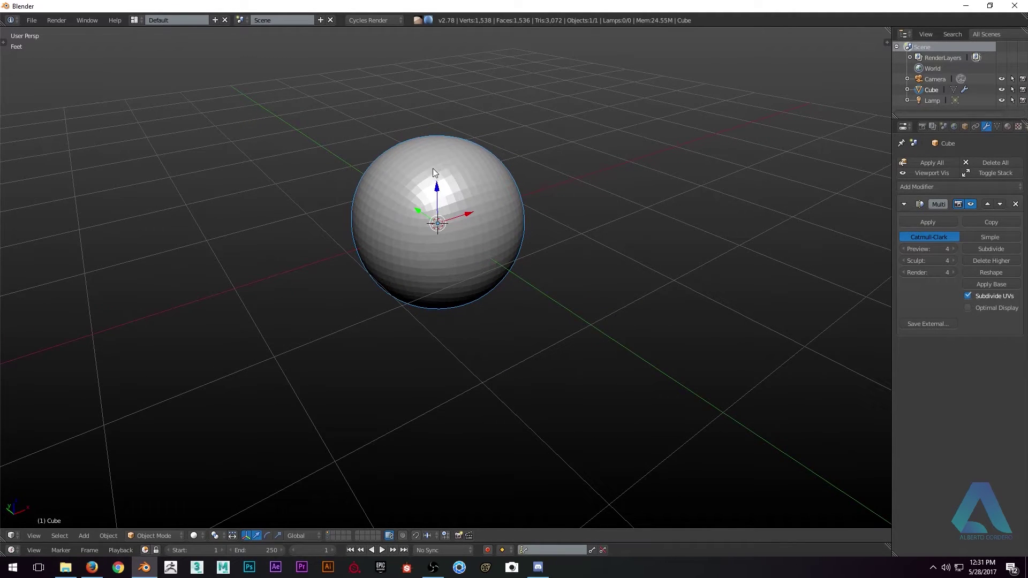
pyautogui.scroll(-1, 429, 171)
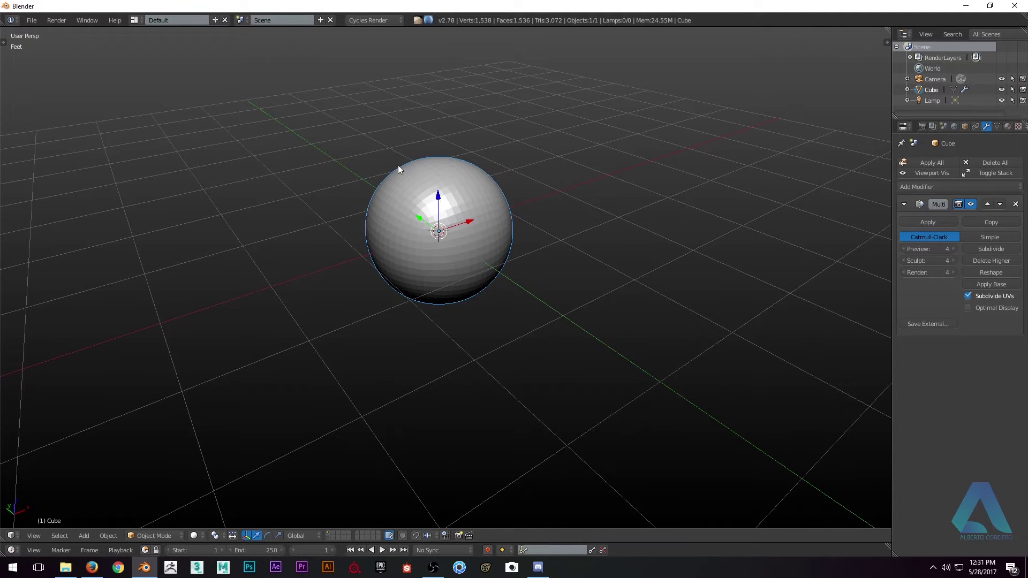
pyautogui.moveTo(423, 201); pyautogui.dragTo(541, 198, button='middle')
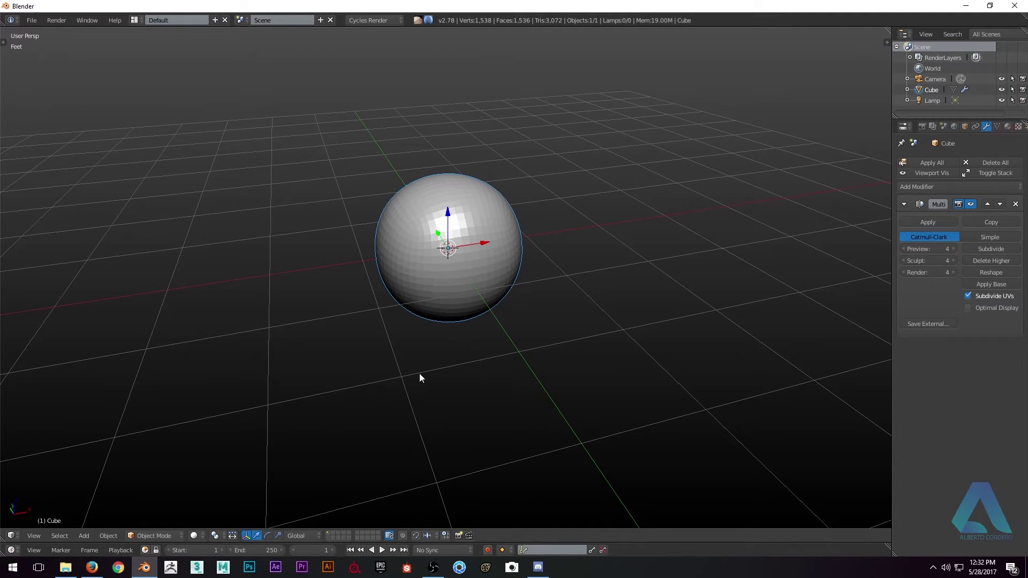
# Lower the Multires preview level to 3 and delete the higher subdivision levels
pyautogui.click(902, 249)
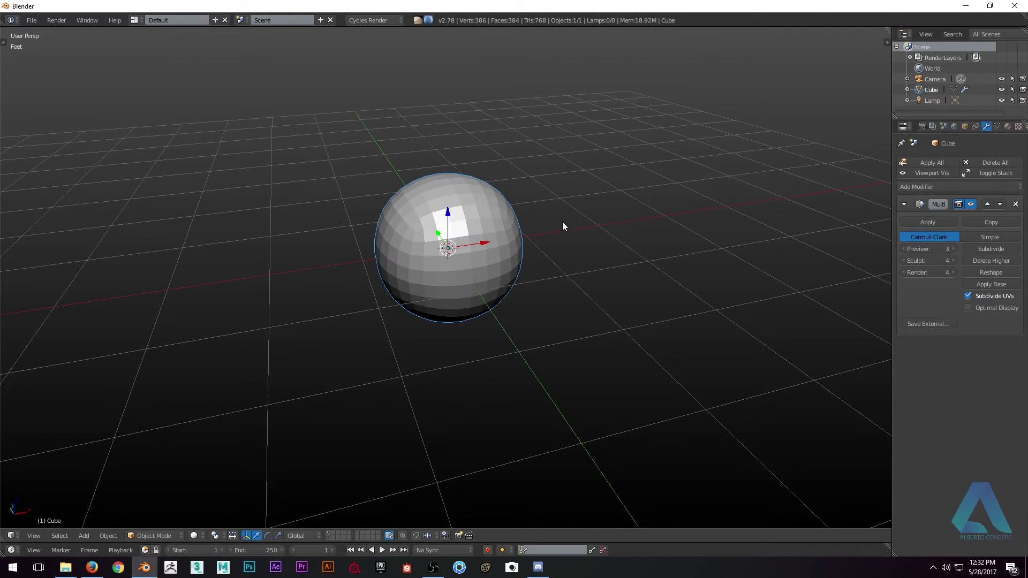
pyautogui.click(992, 260)
pyautogui.moveTo(465, 214); pyautogui.dragTo(451, 223, button='middle')
pyautogui.scroll(2, 332, 409)
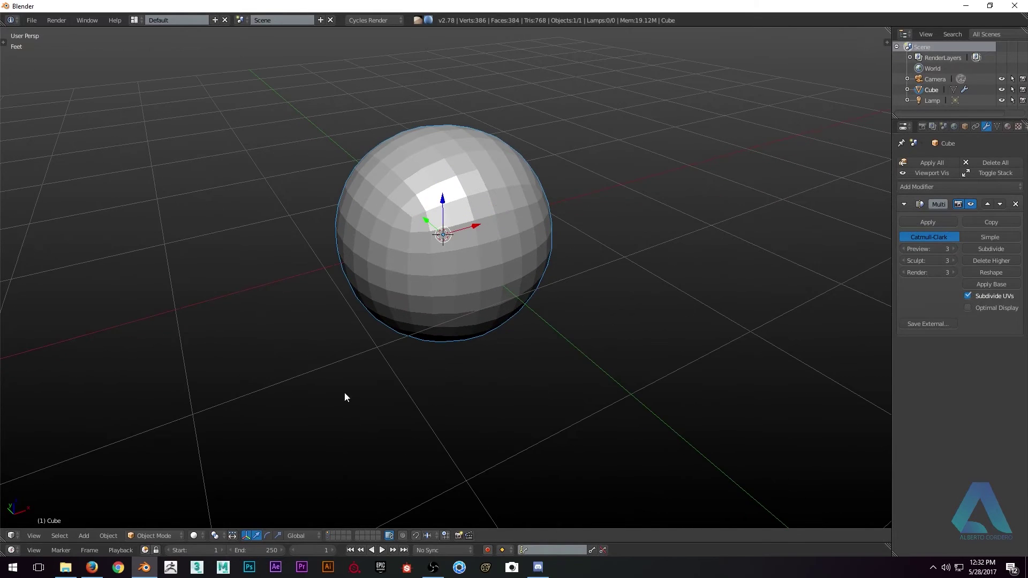